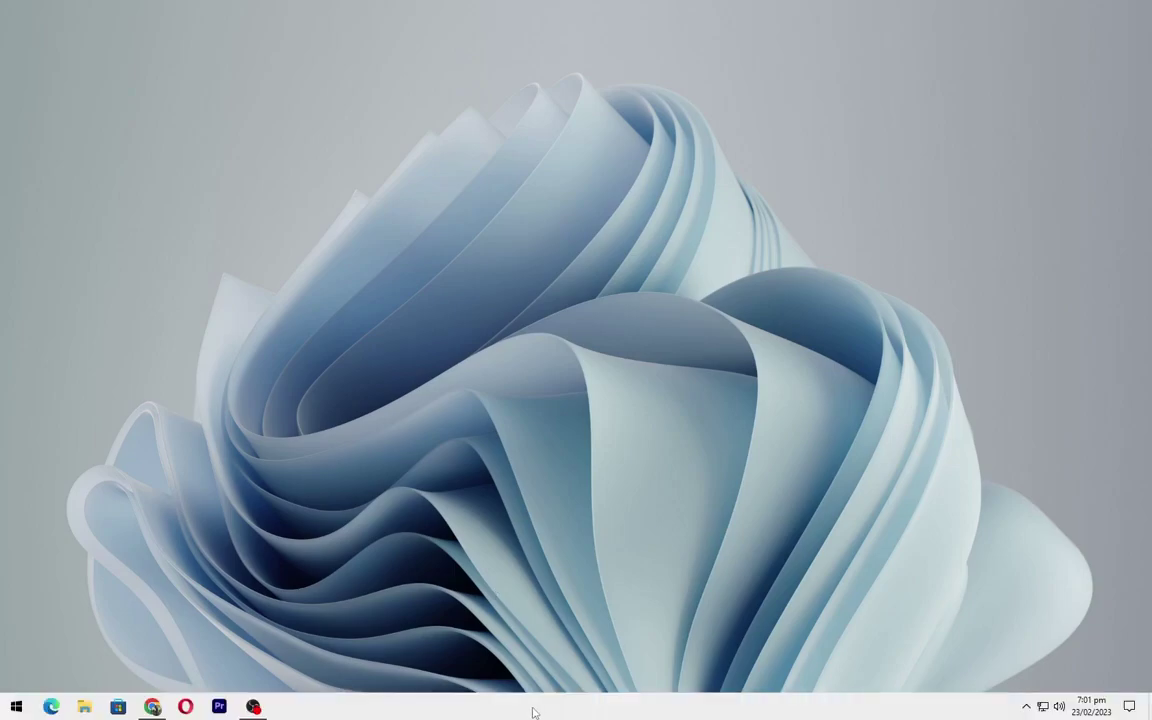
# Step: In the taskbar settings, turn off taskbar locking and desktop-mode auto-hide, and set Combine taskbar buttons to Never
pyautogui.rightClick(537, 708)
pyautogui.click(556, 698)
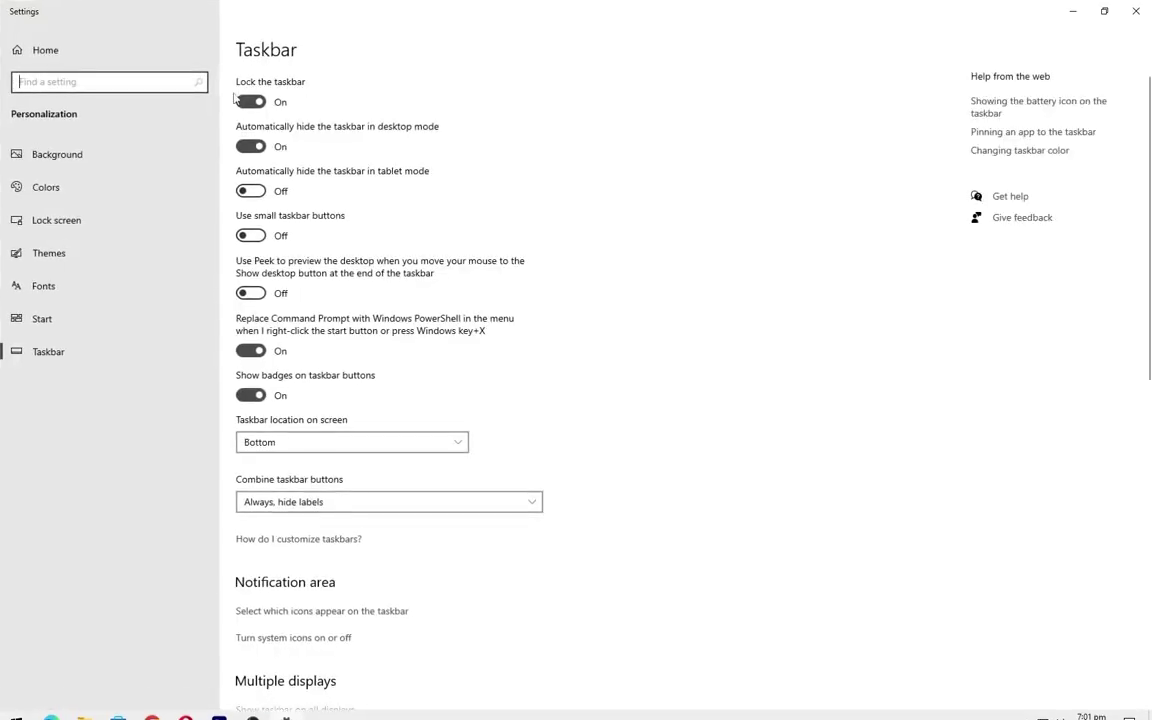
pyautogui.click(251, 101)
pyautogui.click(257, 148)
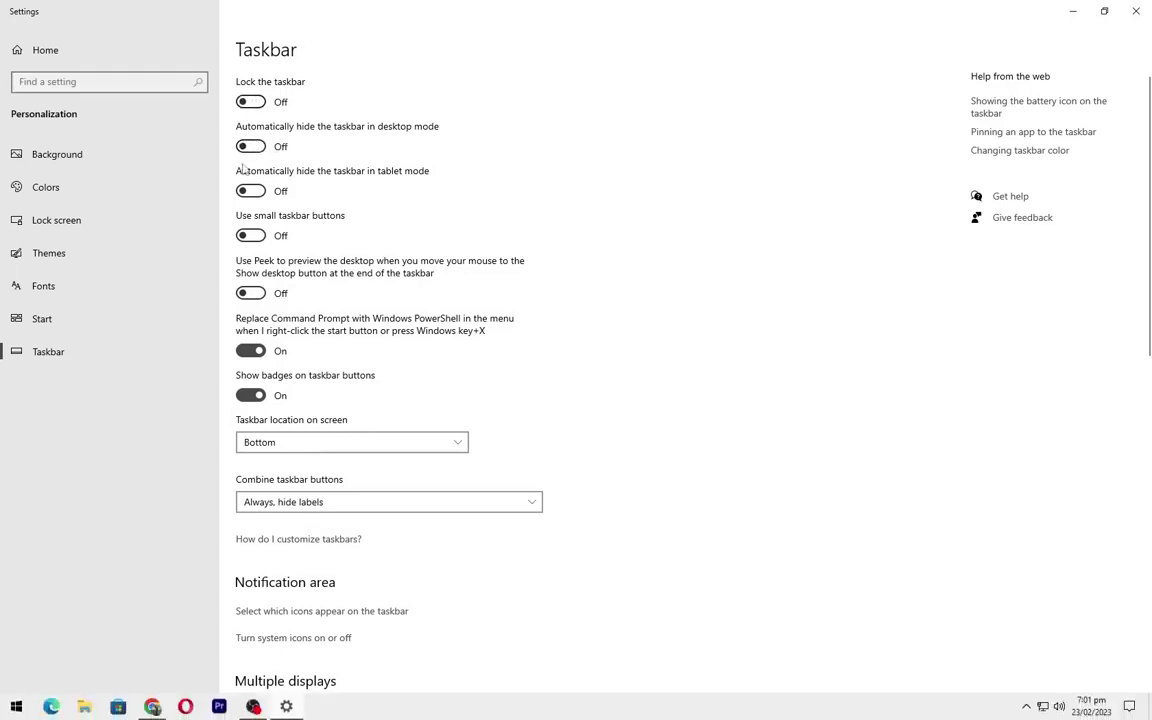
pyautogui.click(288, 503)
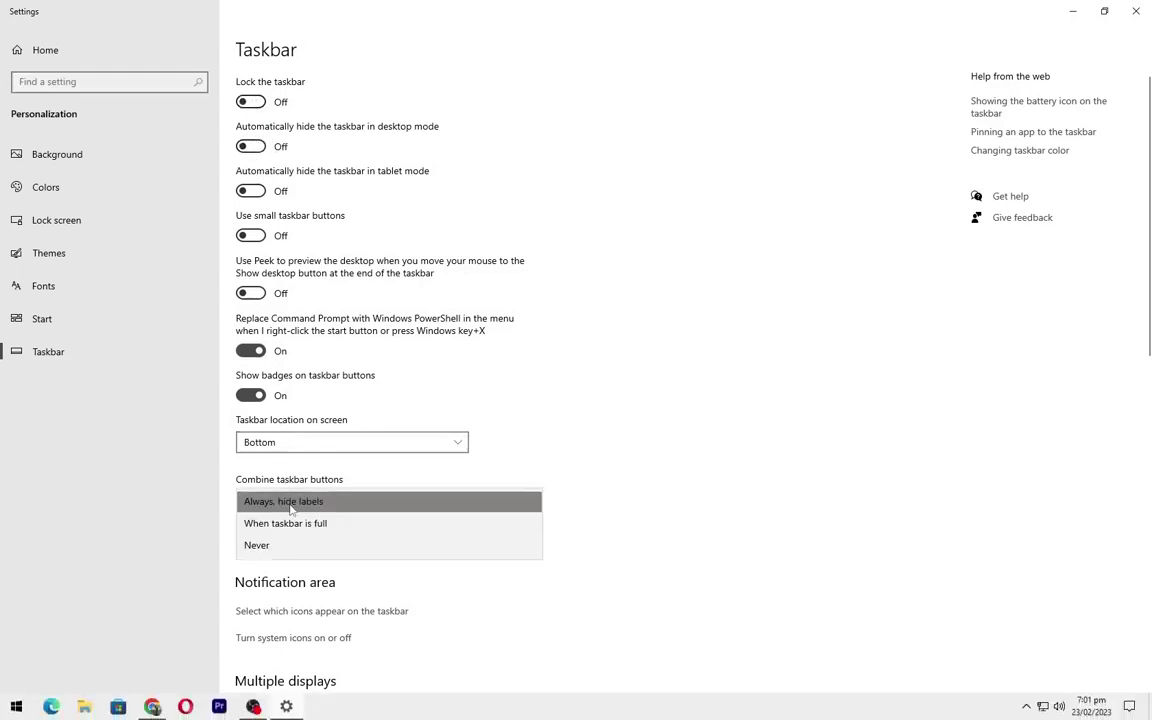
pyautogui.click(262, 546)
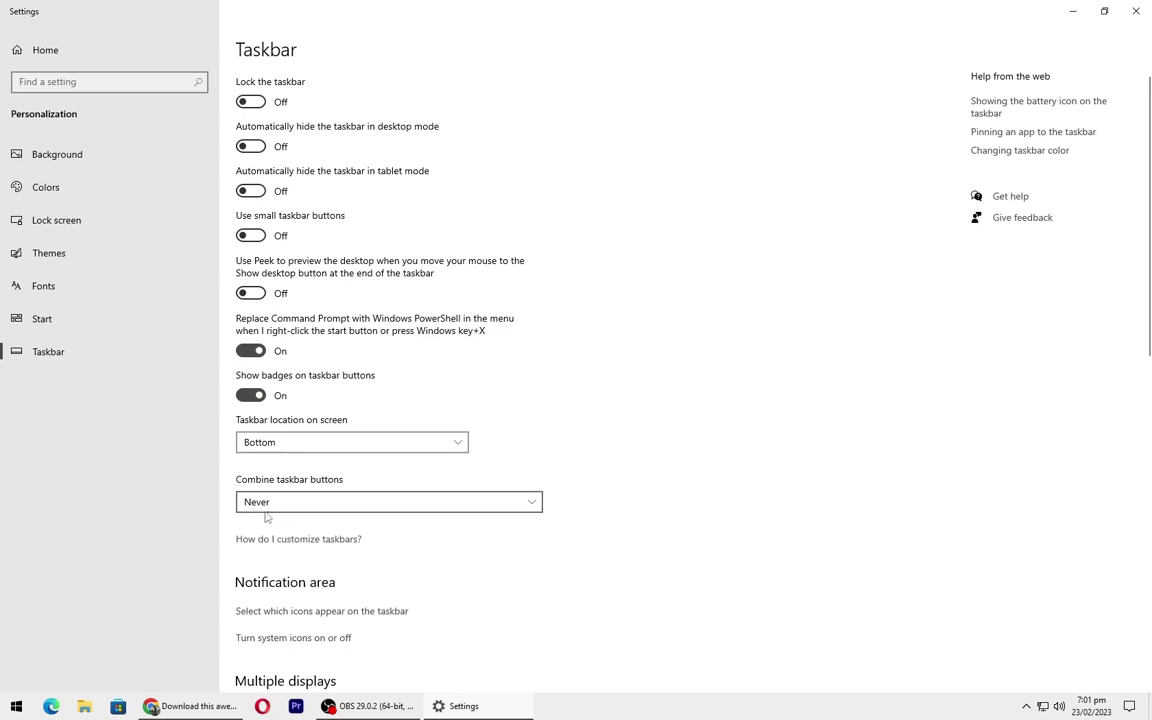
# Step: Set the Windows color mode to Dark and turn on transparency effects, closing Settings when done
pyautogui.click(58, 195)
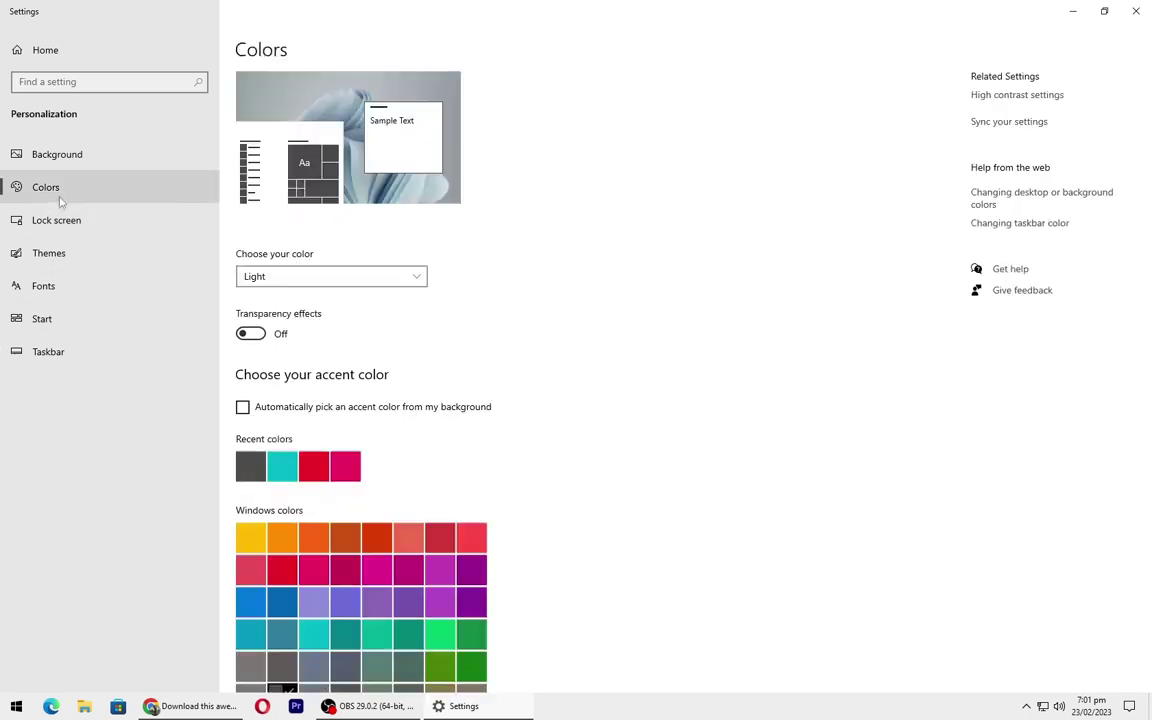
pyautogui.click(280, 280)
pyautogui.click(262, 297)
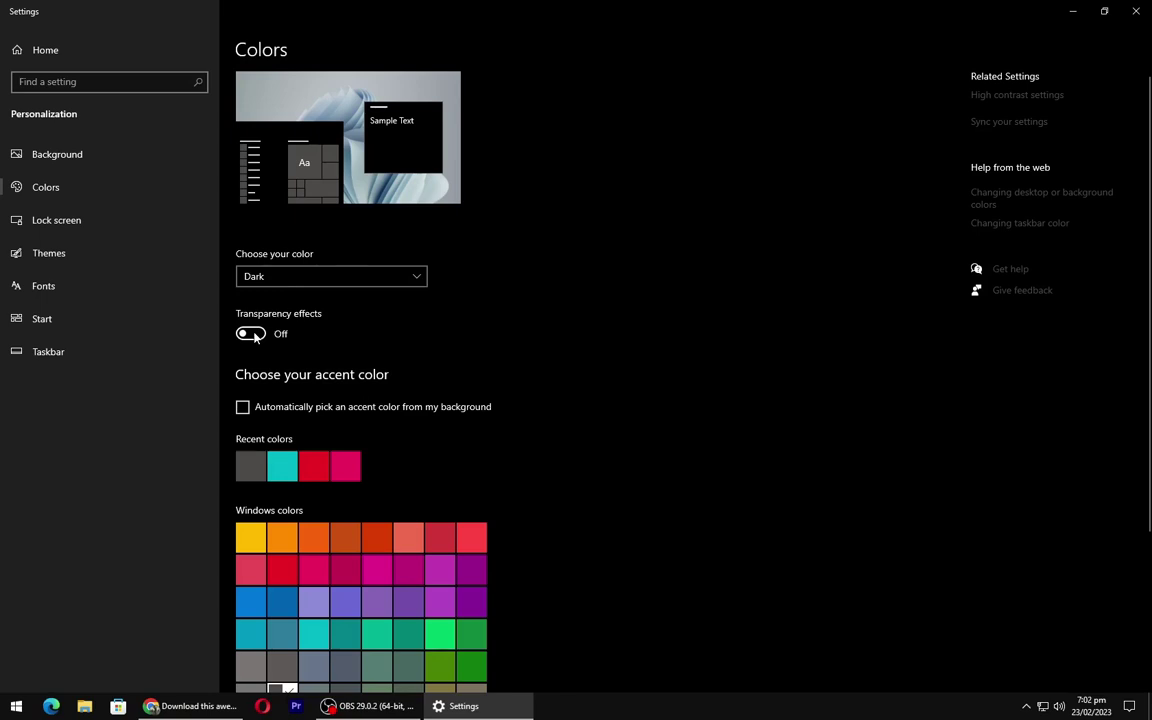
pyautogui.click(251, 336)
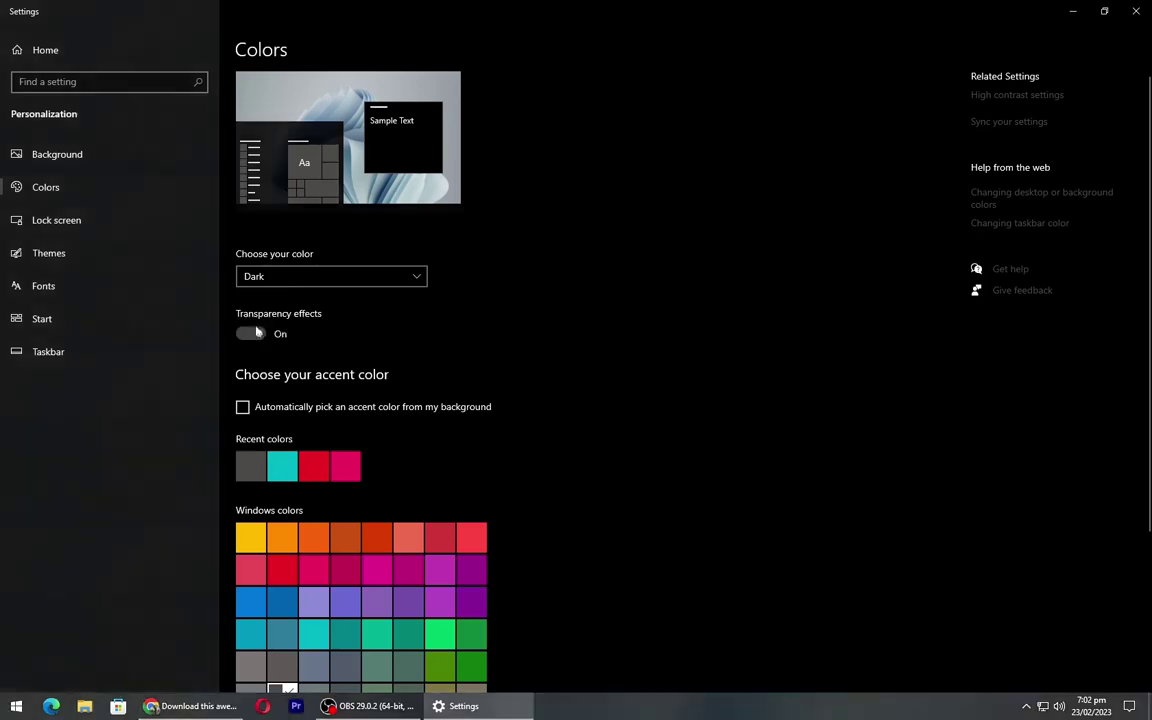
pyautogui.click(1135, 11)
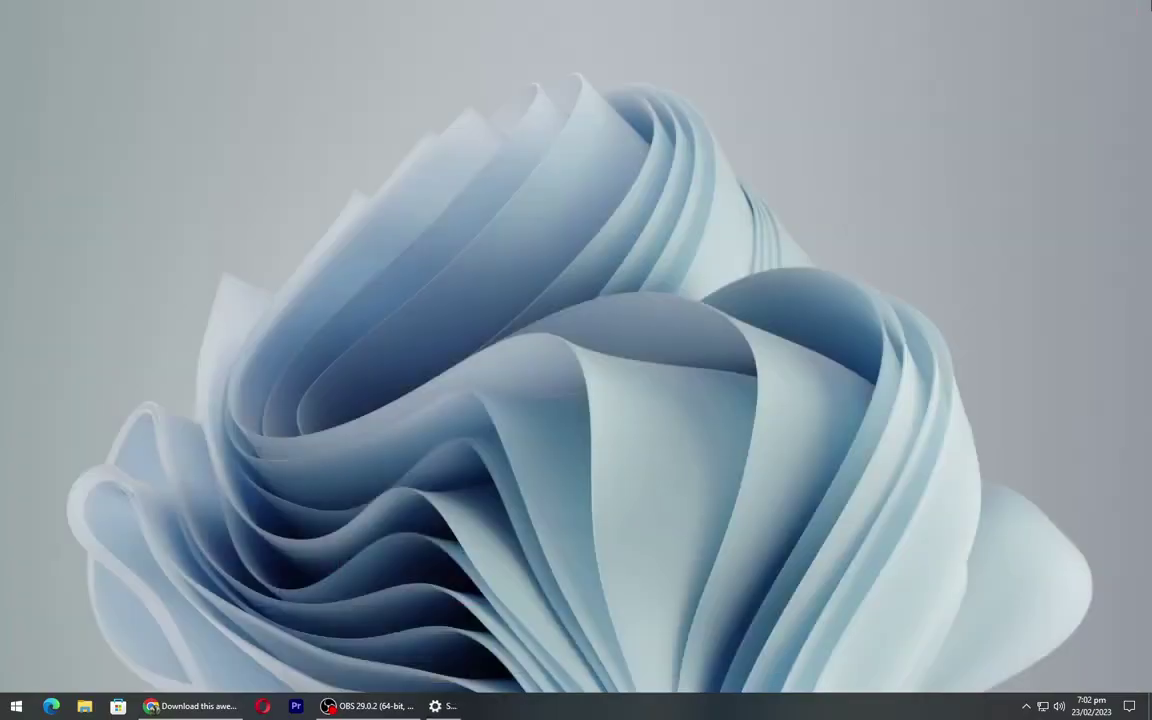
# Step: Add the Links toolbar to the taskbar
pyautogui.rightClick(604, 709)
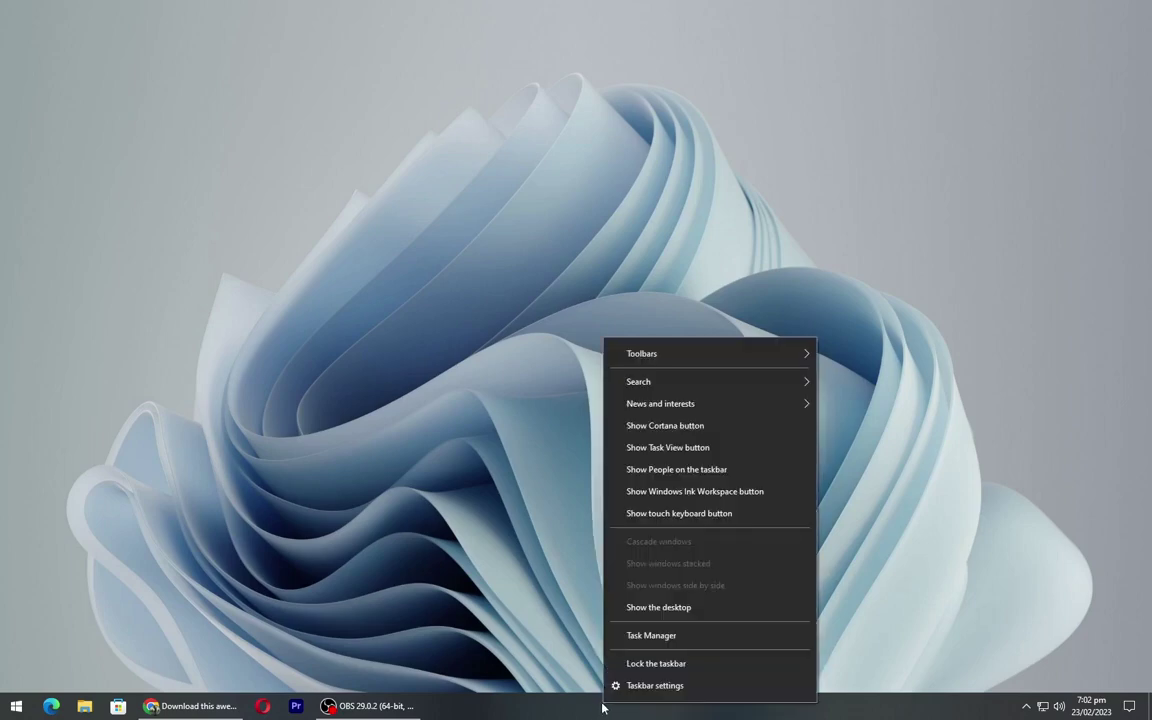
pyautogui.moveTo(720, 356)
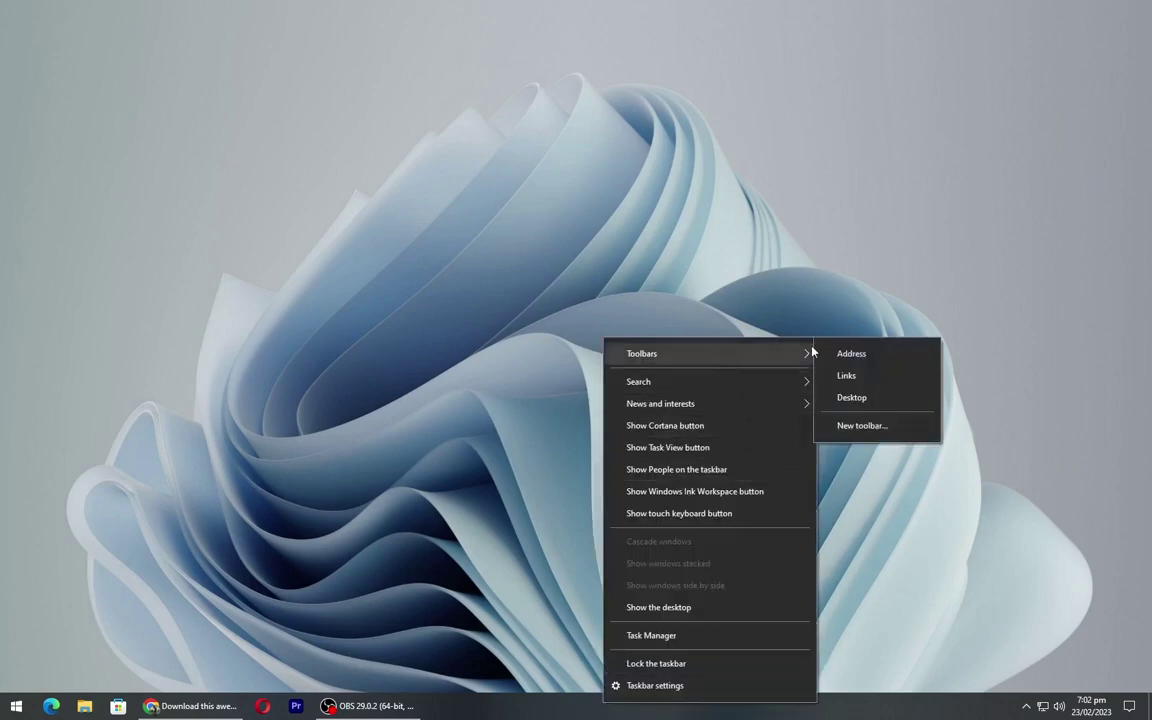
pyautogui.click(858, 378)
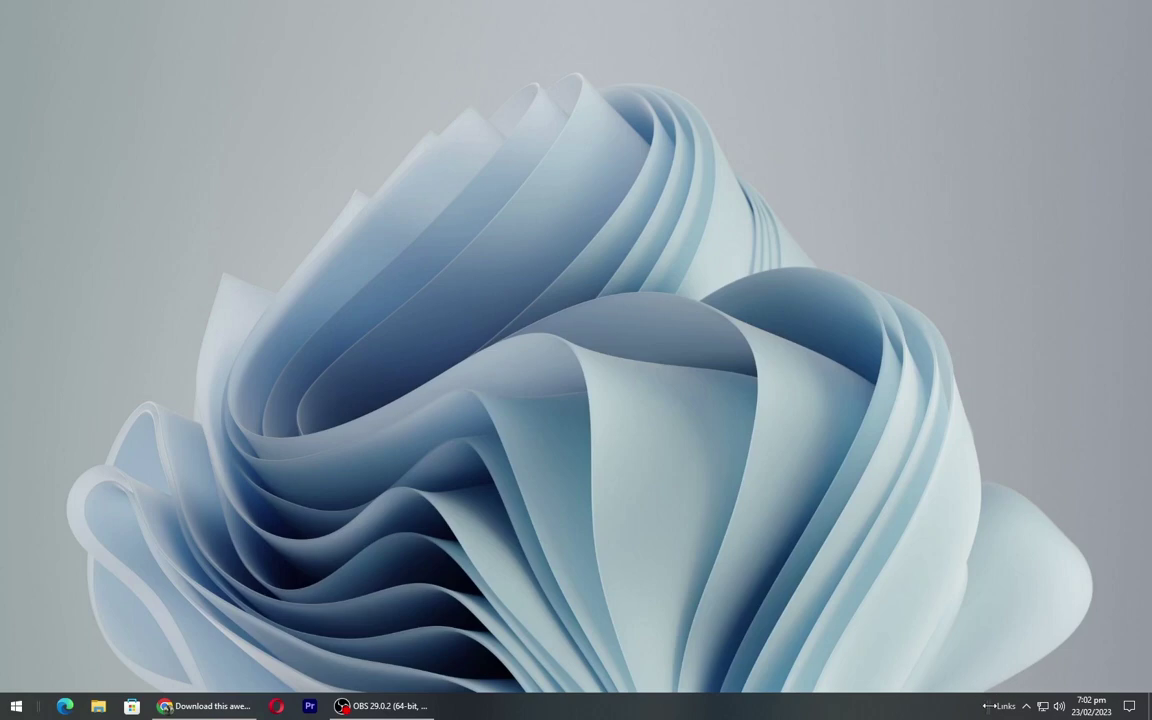
# Step: Move the Links toolbar beside the Start button and shift the app icons to the middle of the taskbar
pyautogui.moveTo(653, 715); pyautogui.dragTo(122, 709)
pyautogui.moveTo(46, 707); pyautogui.dragTo(36, 707)
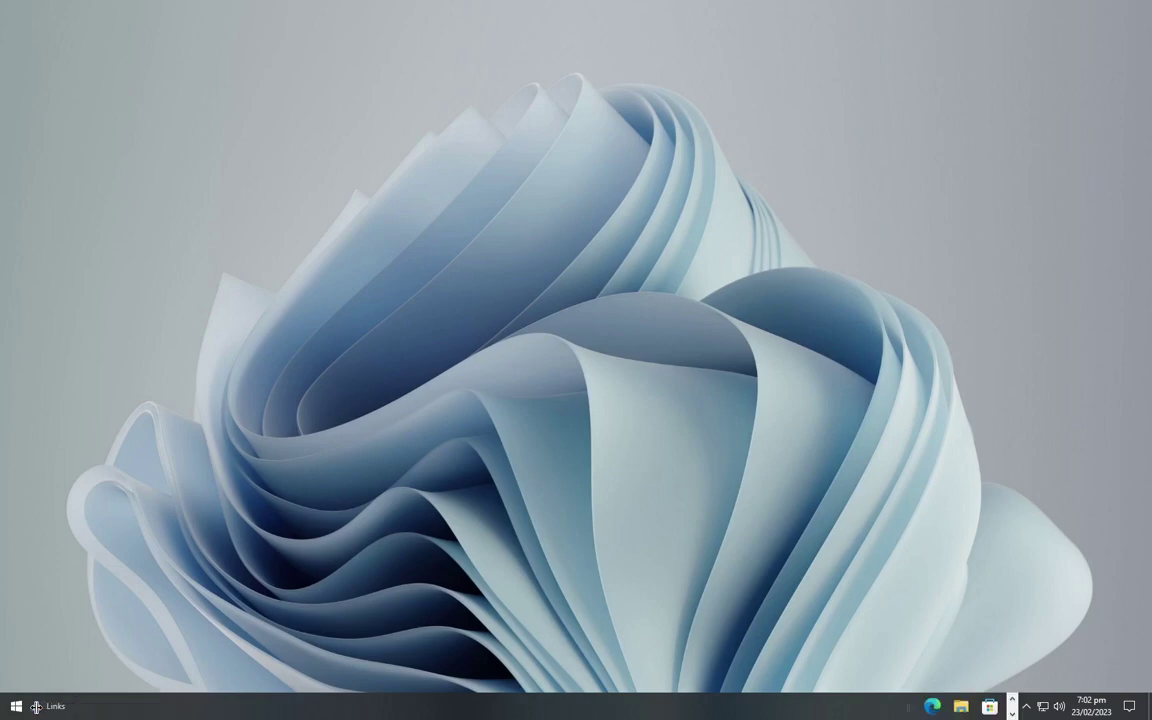
pyautogui.moveTo(911, 706); pyautogui.dragTo(500, 706)
# Step: Turn taskbar locking and desktop-mode auto-hide back on, and set Combine taskbar buttons to Always, hide labels
pyautogui.rightClick(400, 710)
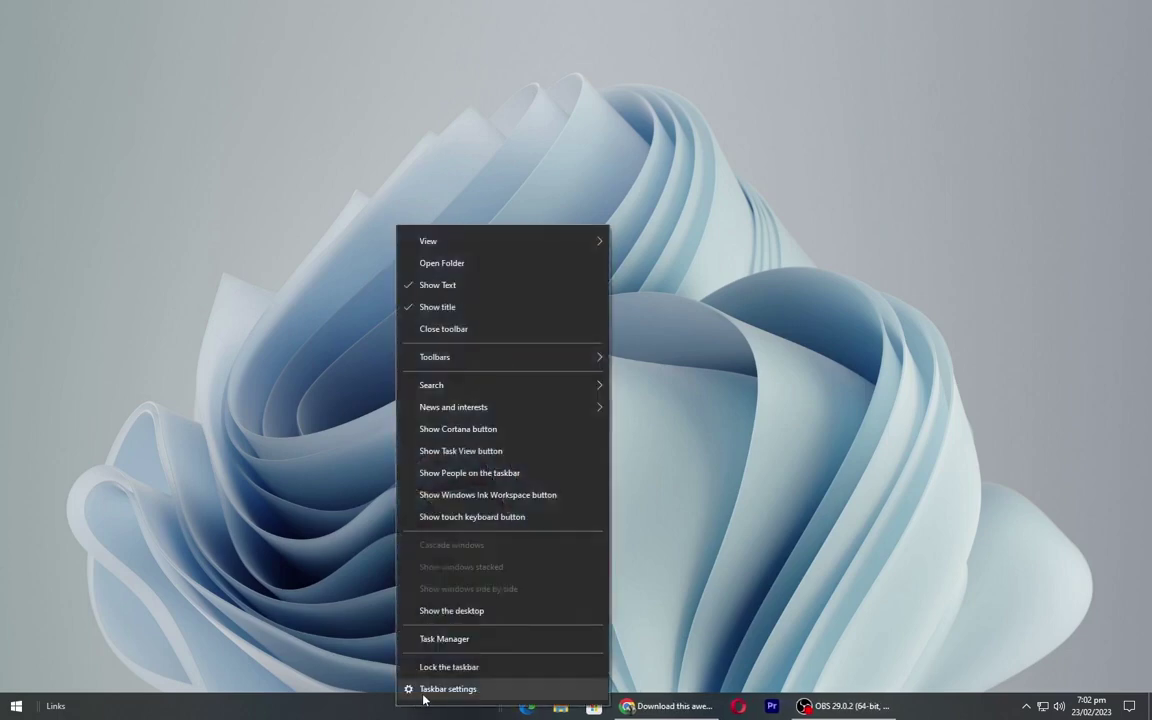
pyautogui.click(424, 689)
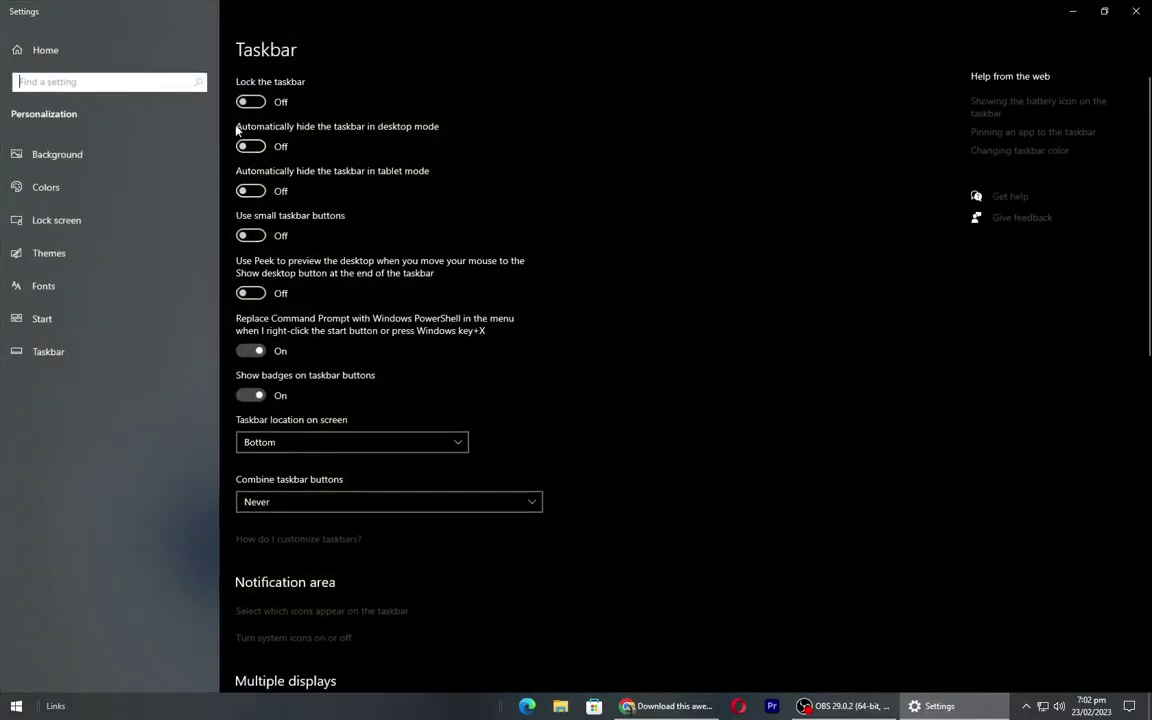
pyautogui.click(252, 102)
pyautogui.click(252, 146)
pyautogui.click(287, 502)
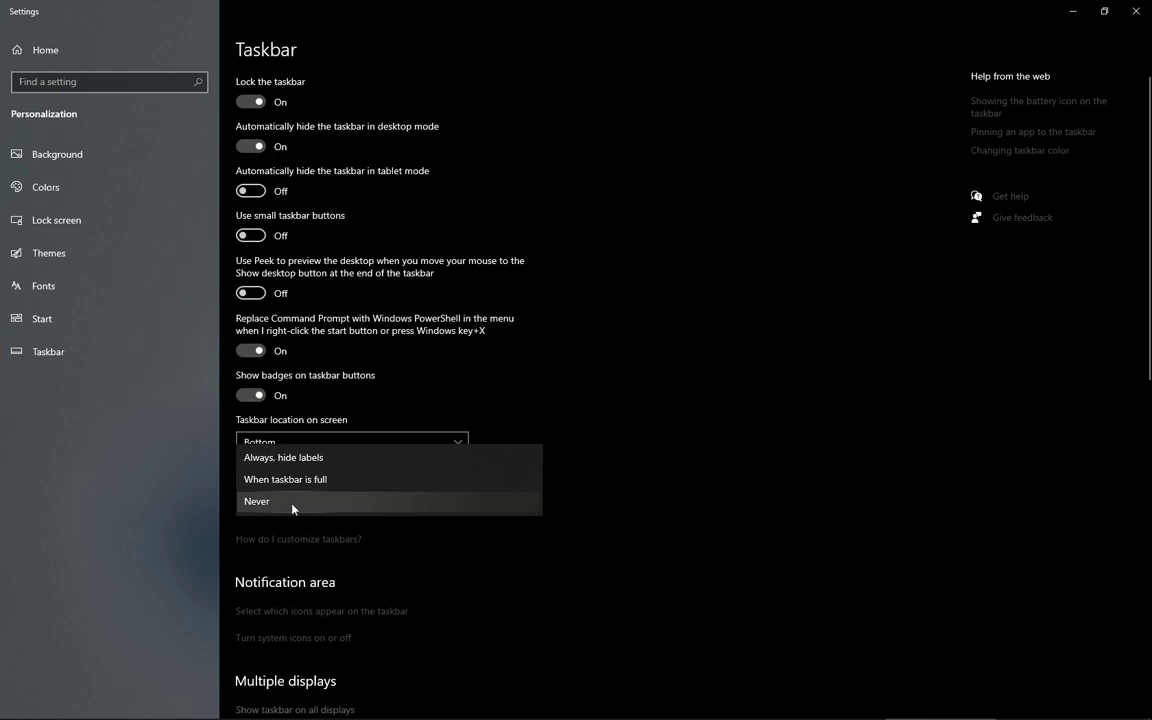
pyautogui.click(288, 459)
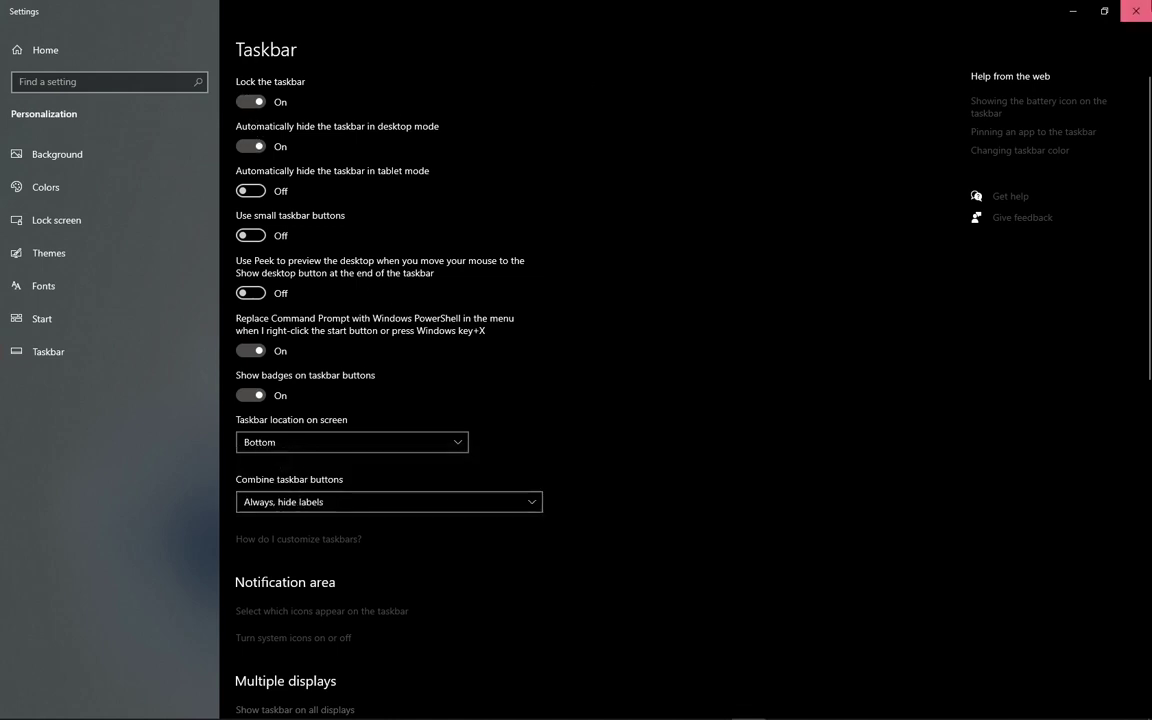
pyautogui.click(1073, 11)
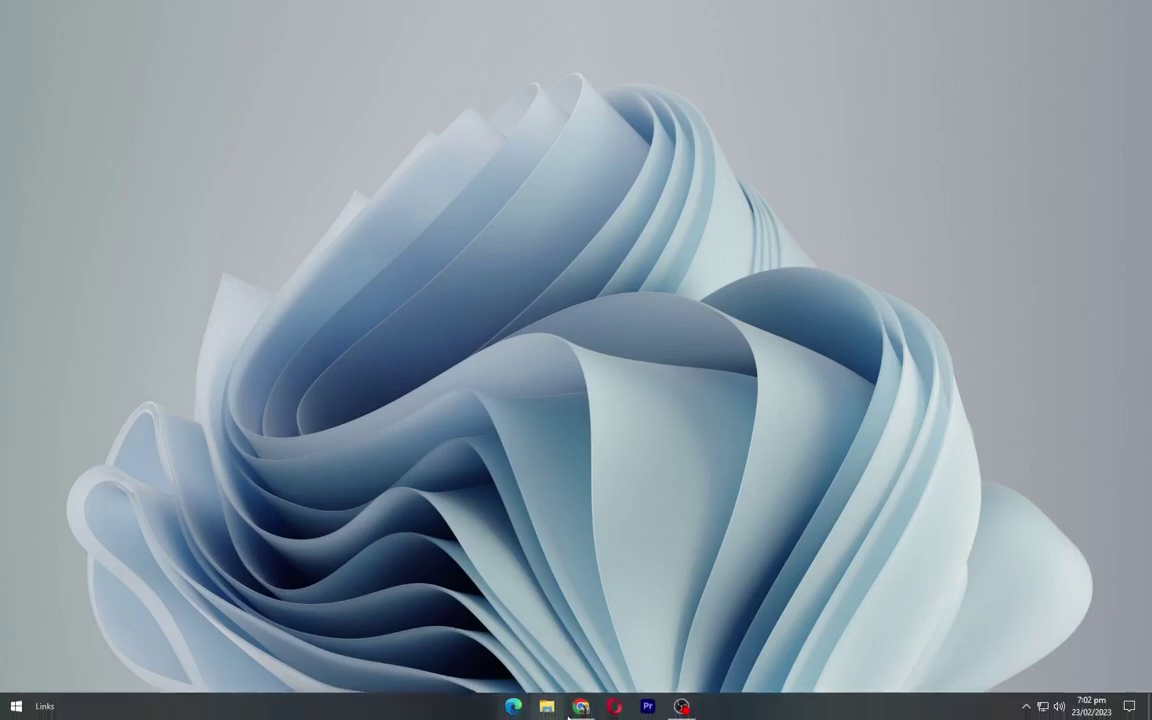
# Step: Switch to Chrome and download the Mac OS 2023 wallpaper from WallpaperCave, dismissing the ad
pyautogui.click(580, 706)
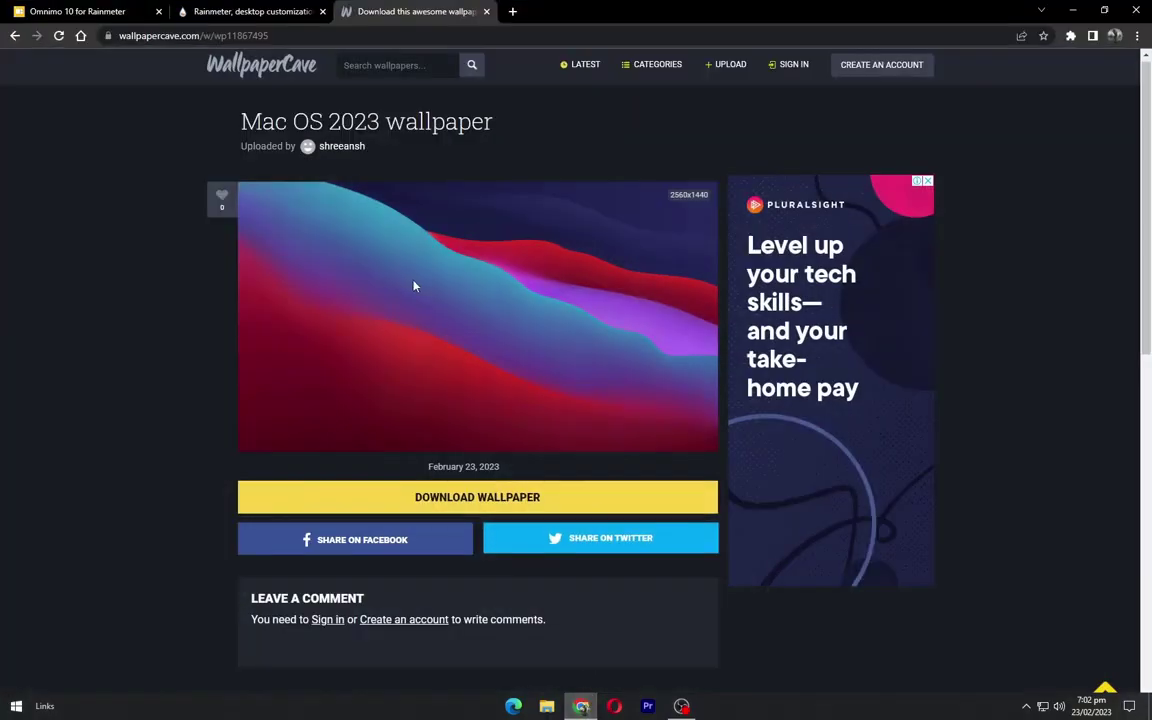
pyautogui.moveTo(238, 122); pyautogui.dragTo(512, 141)
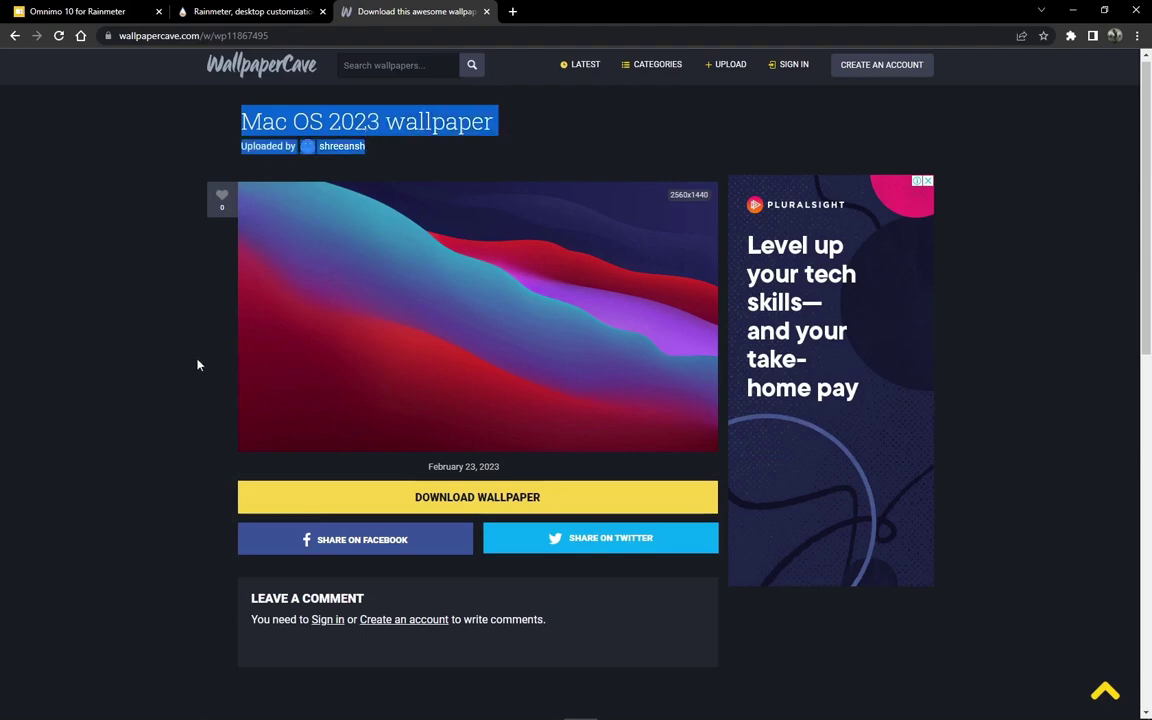
pyautogui.click(197, 365)
pyautogui.click(300, 499)
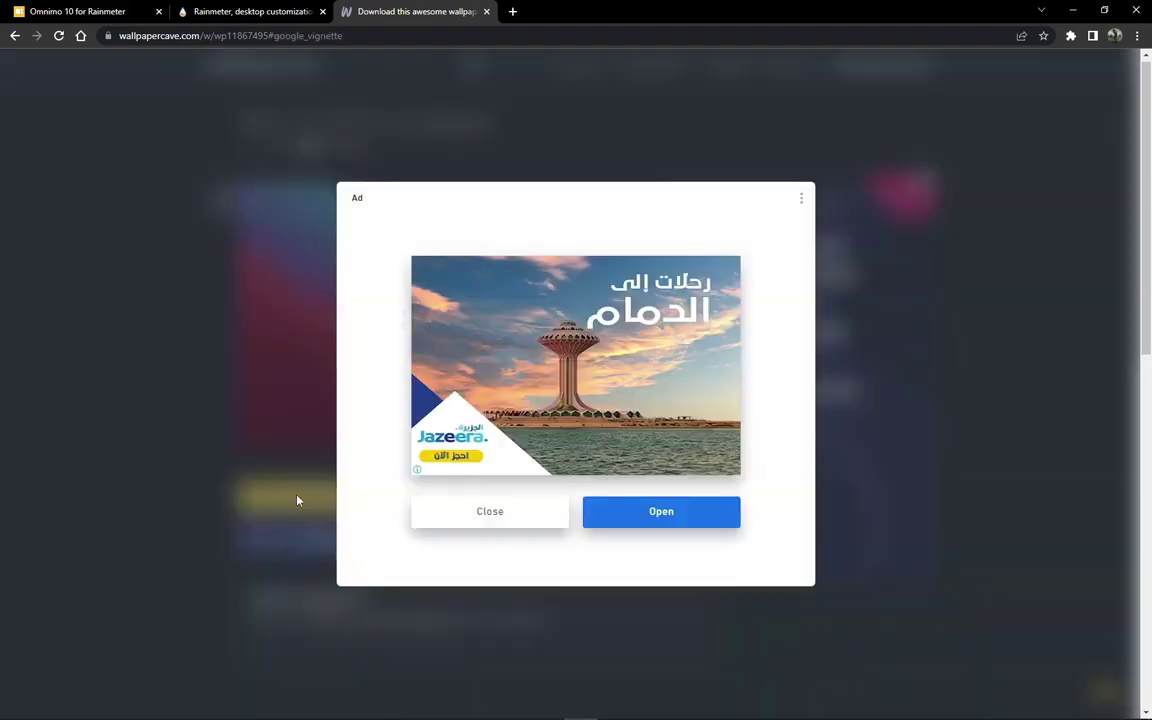
pyautogui.click(452, 523)
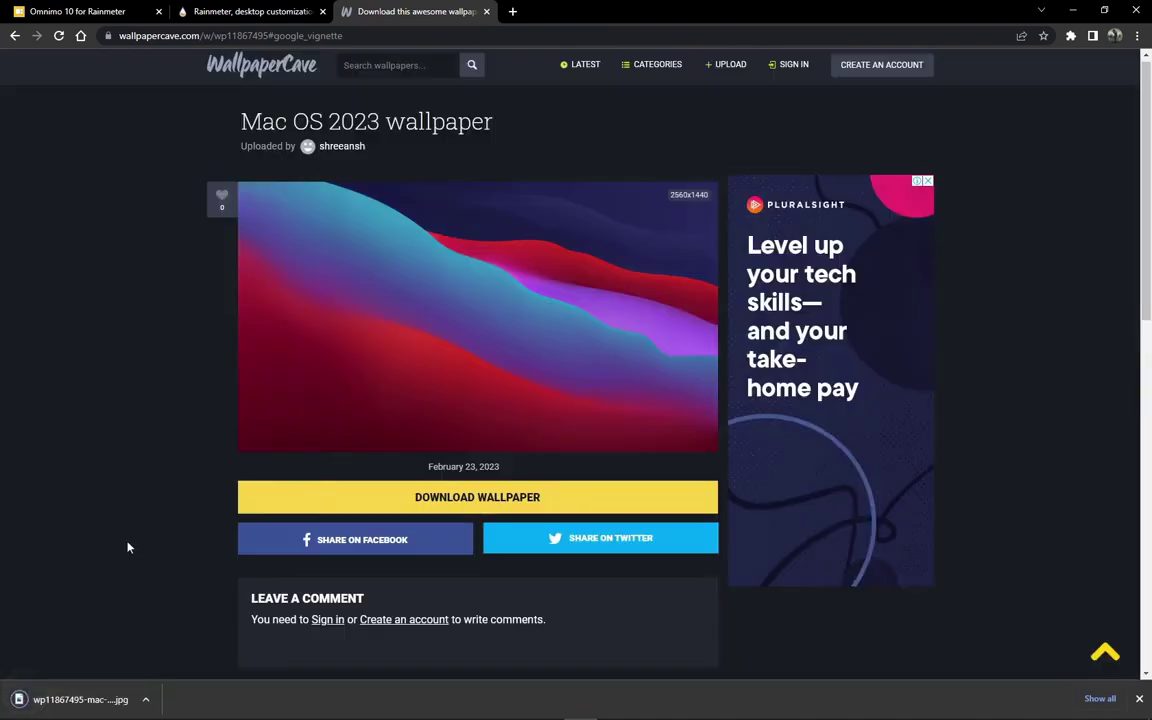
# Step: Show the downloaded wallpaper in its folder and minimize the browser
pyautogui.click(145, 699)
pyautogui.click(158, 658)
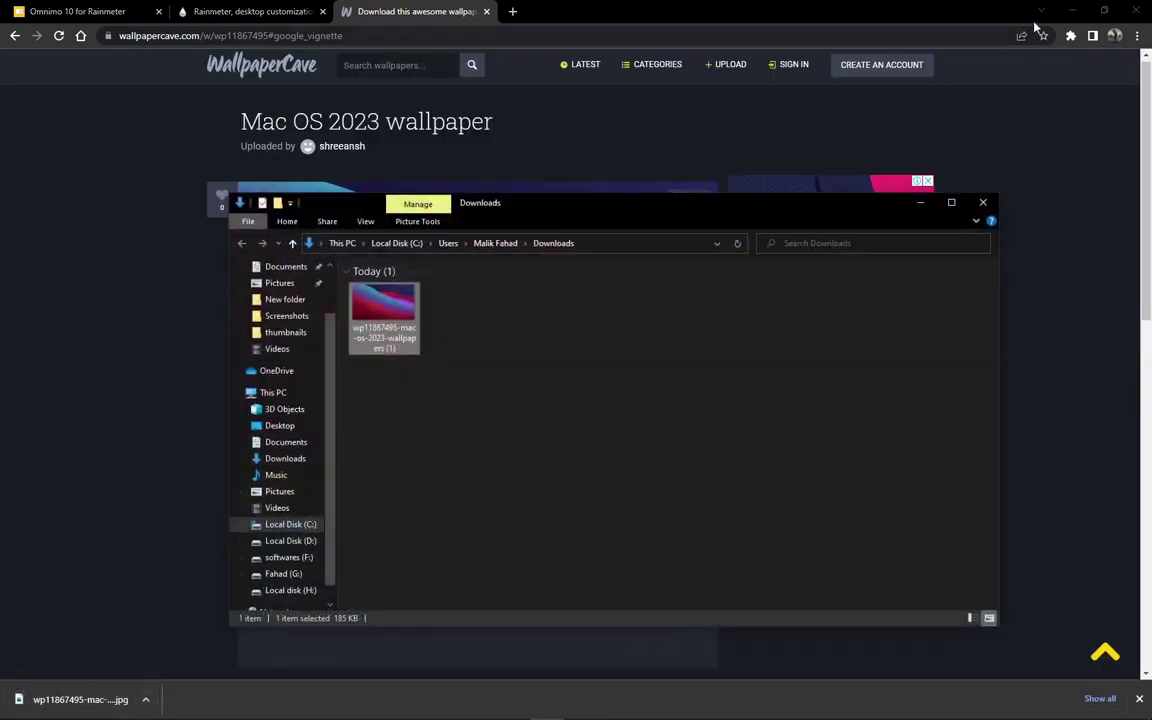
pyautogui.click(1042, 22)
pyautogui.click(1072, 11)
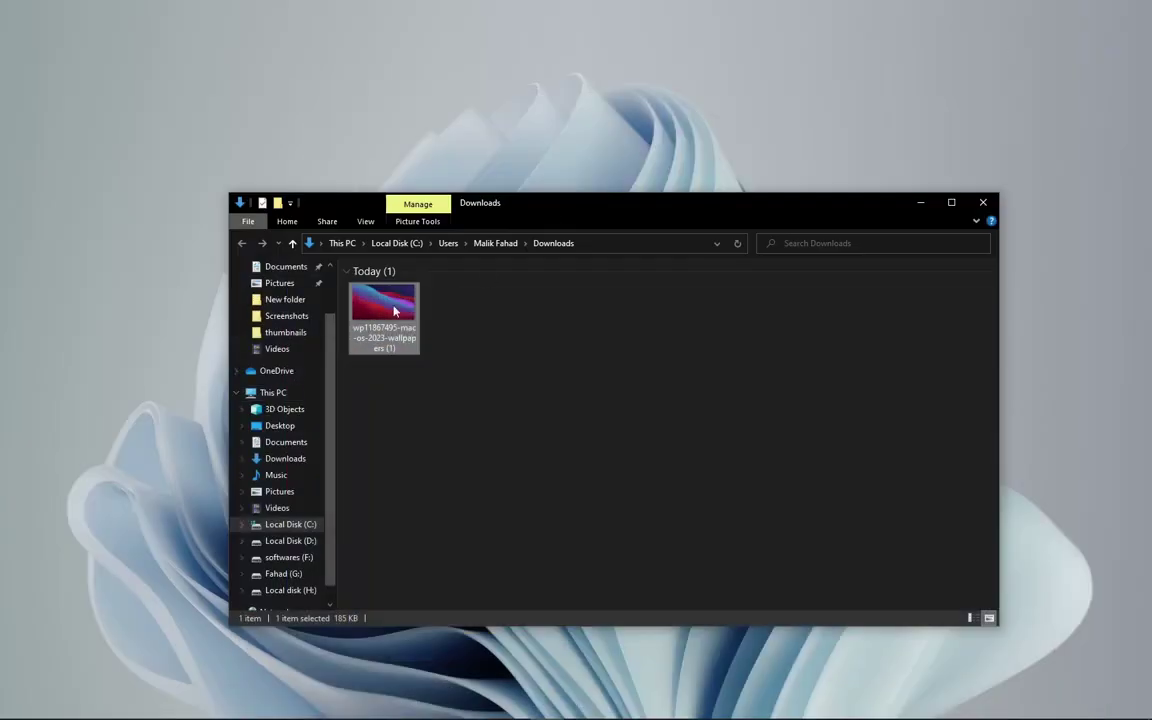
# Step: Open the downloaded wallpaper image in the photo viewer and set it as the desktop background
pyautogui.doubleClick(393, 312)
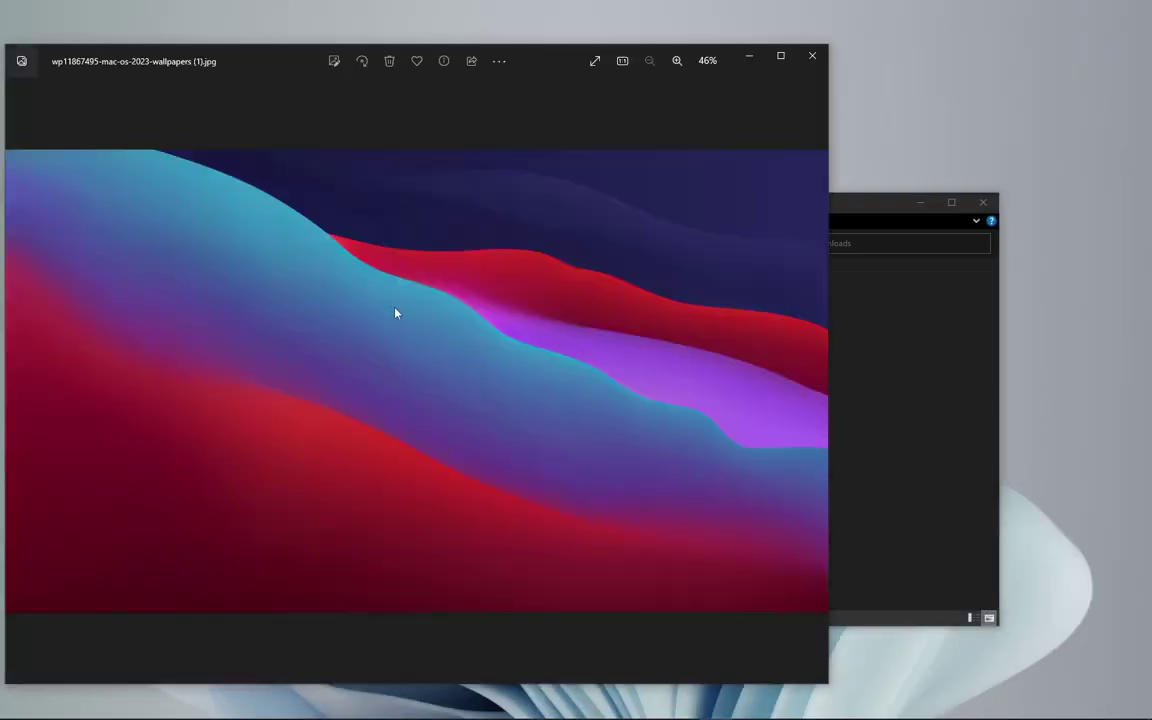
pyautogui.moveTo(278, 64); pyautogui.dragTo(459, 70)
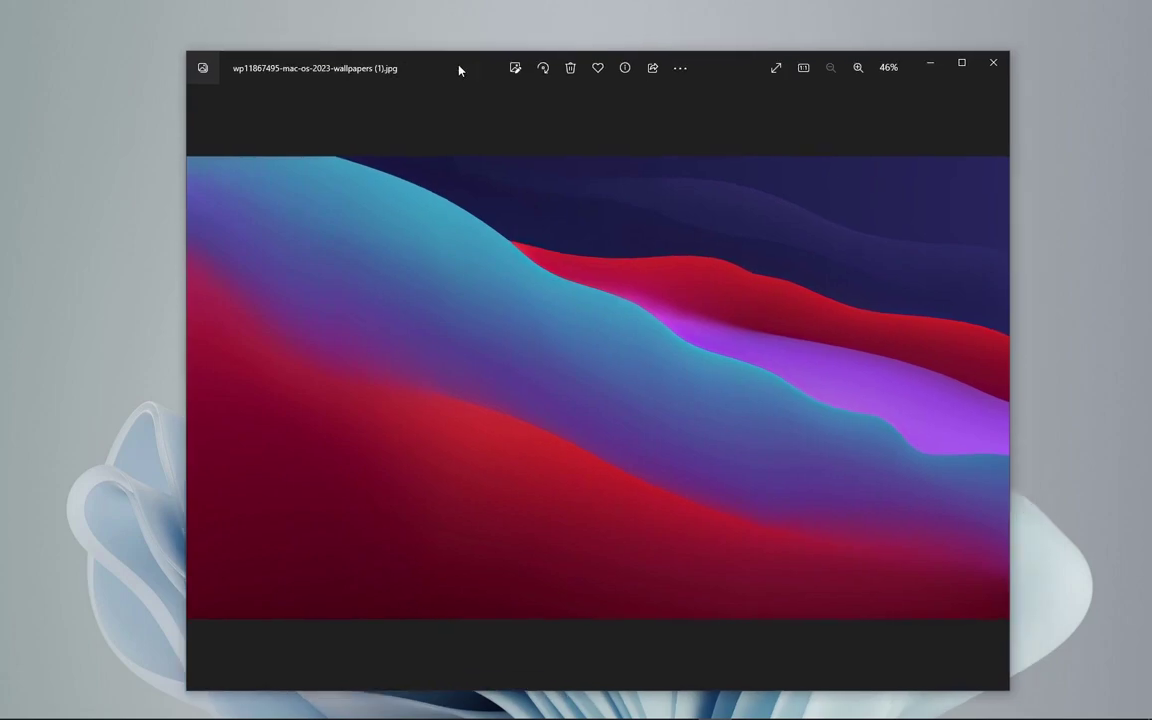
pyautogui.rightClick(514, 245)
pyautogui.moveTo(552, 392)
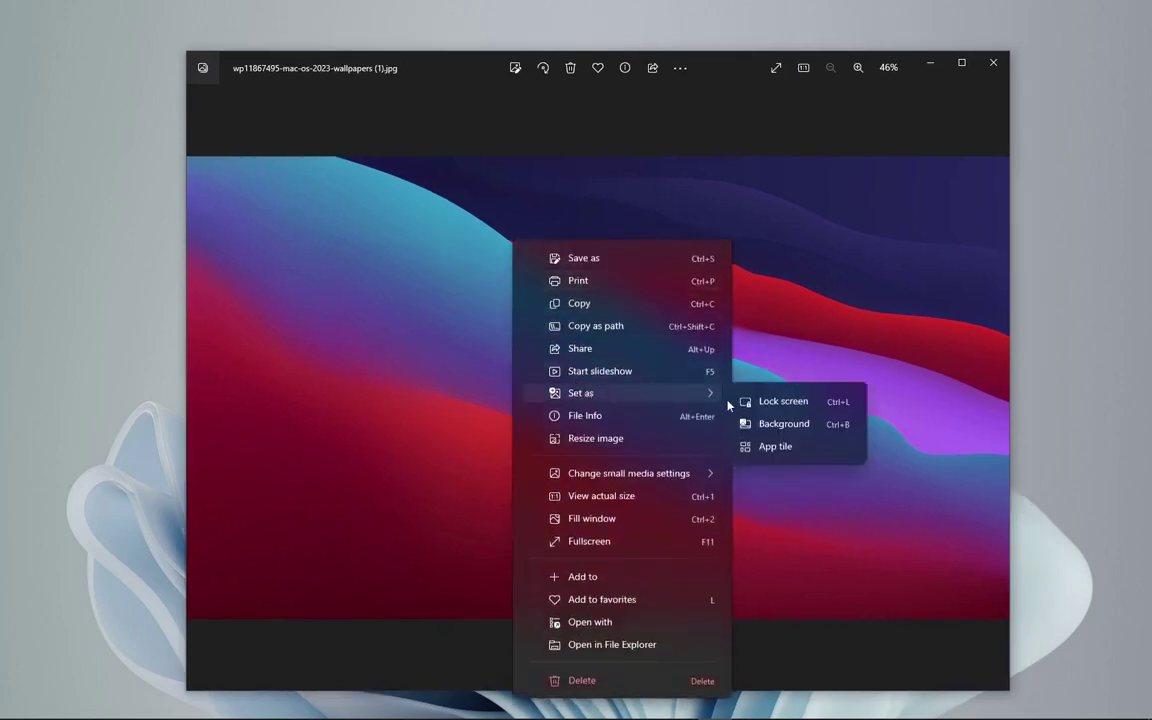
pyautogui.click(748, 426)
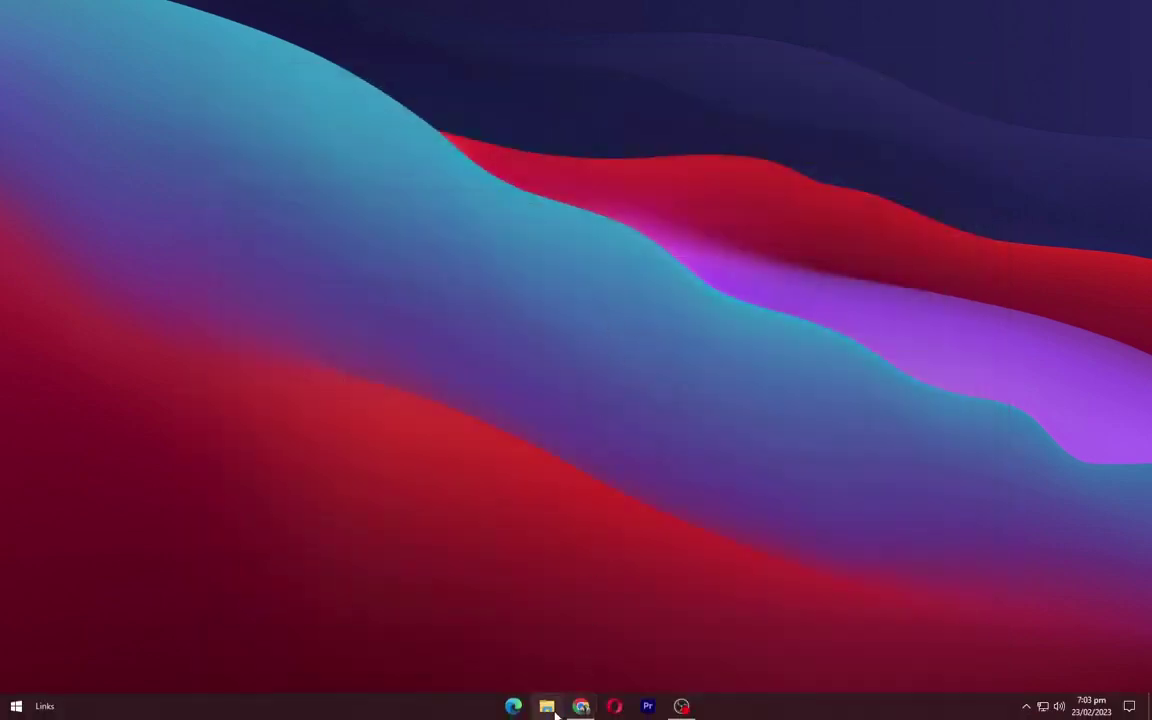
# Step: Switch back to Chrome and download the Rainmeter 4.5.17 release from rainmeter.net
pyautogui.click(581, 706)
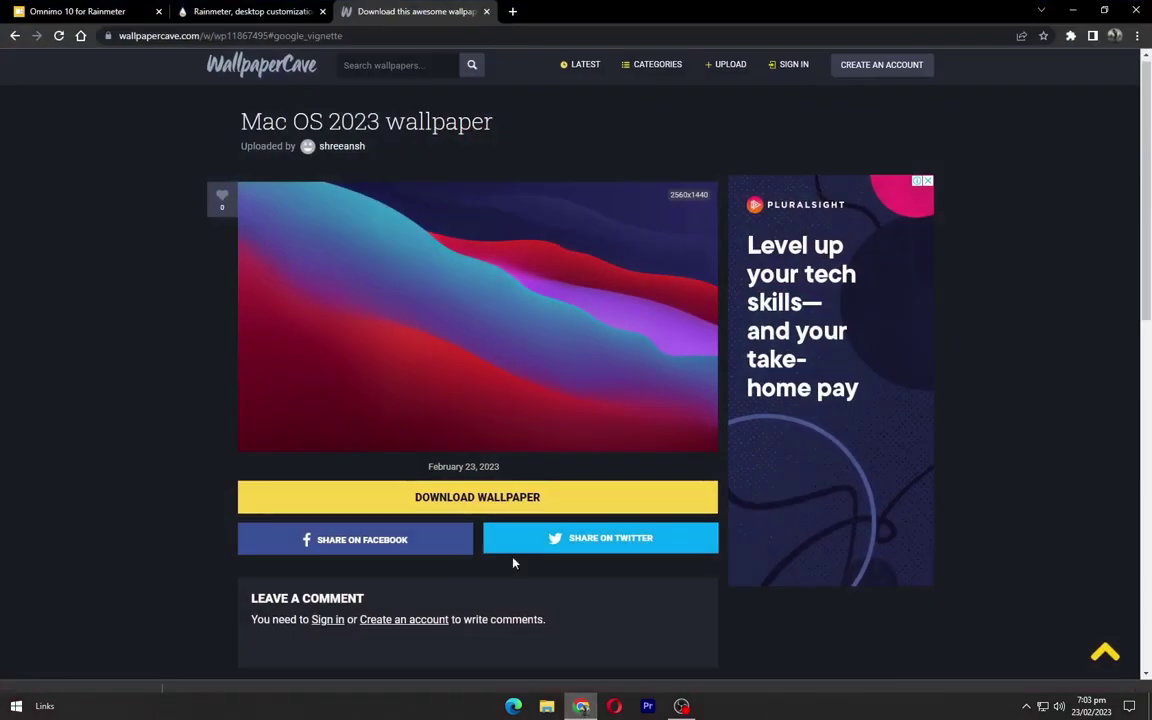
pyautogui.click(289, 7)
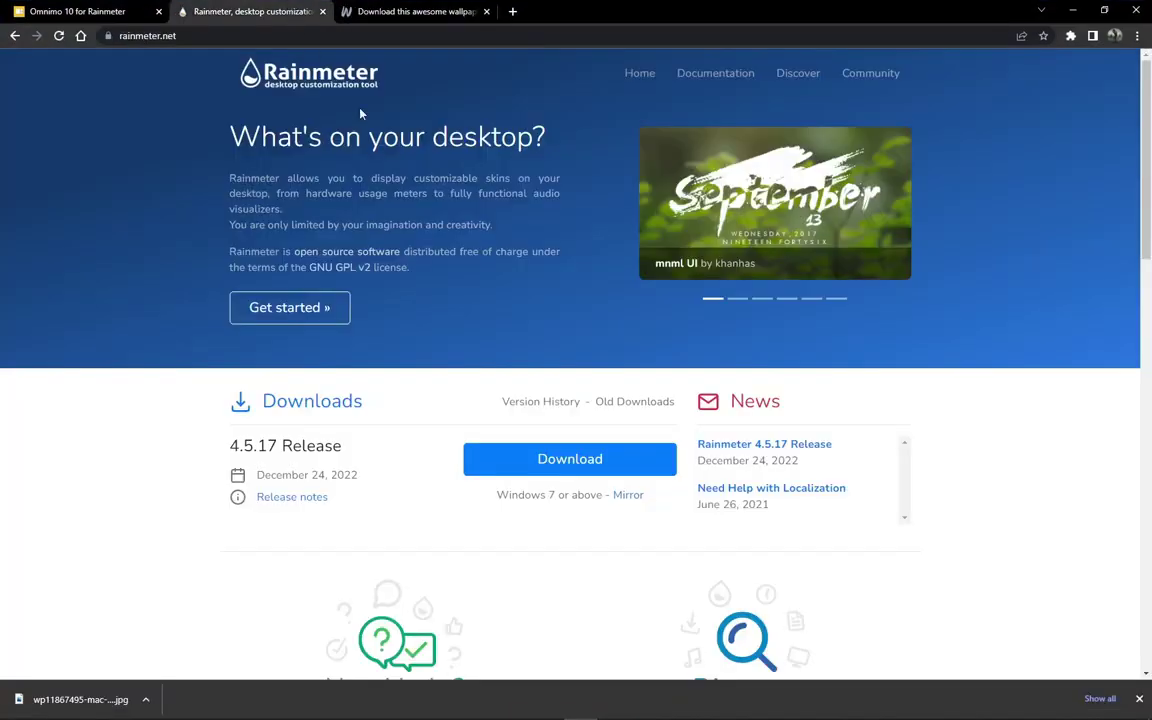
pyautogui.click(534, 474)
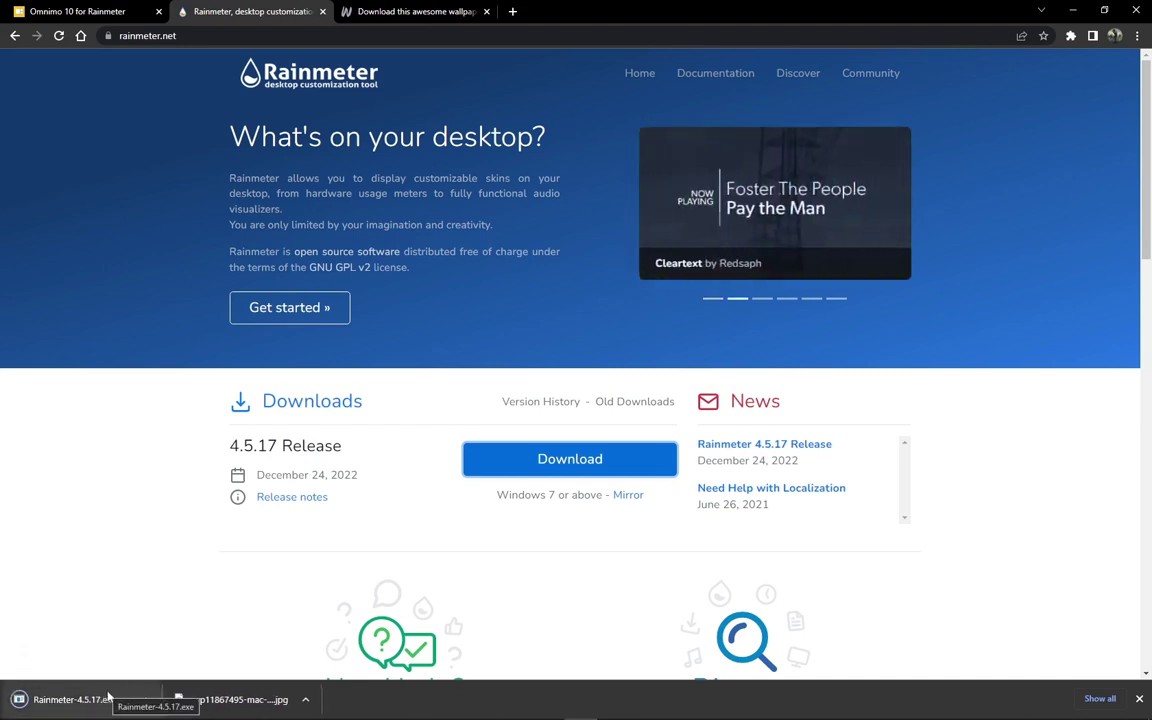
# Step: Download the full version ZIP of Omnimo 10 from omnimo.info
pyautogui.click(64, 9)
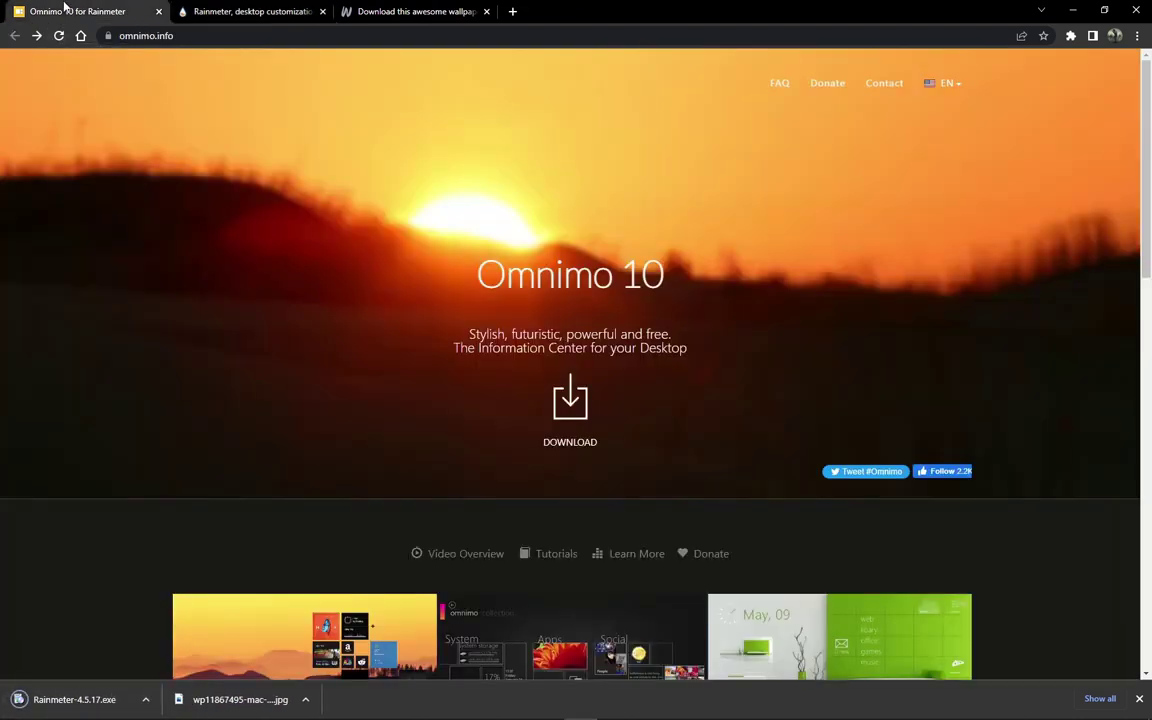
pyautogui.click(573, 405)
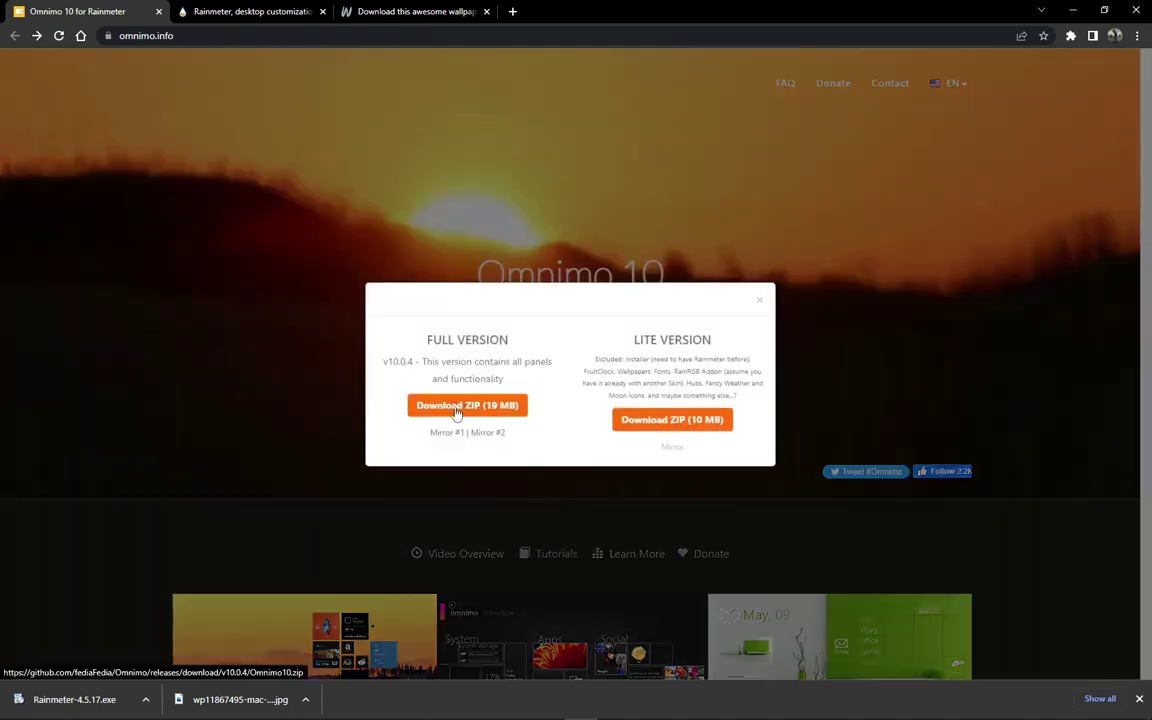
pyautogui.click(460, 408)
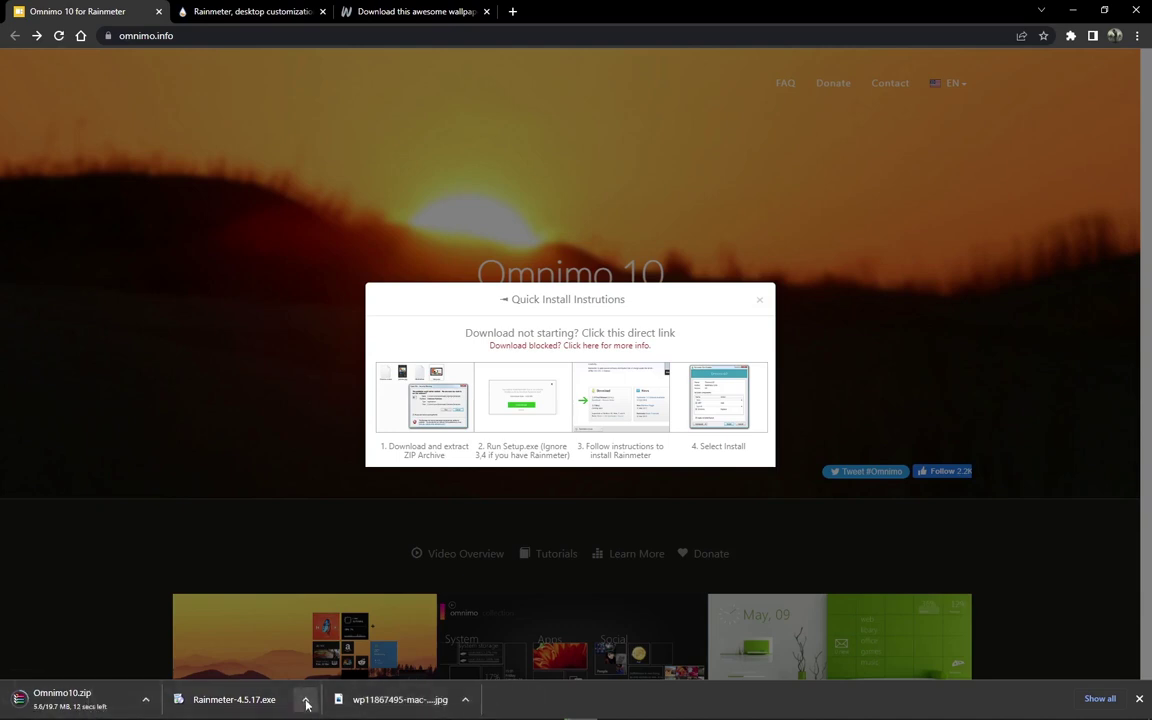
# Step: Show the downloaded Rainmeter-4.5.17 installer in its folder and minimize the browser
pyautogui.click(306, 704)
pyautogui.click(332, 652)
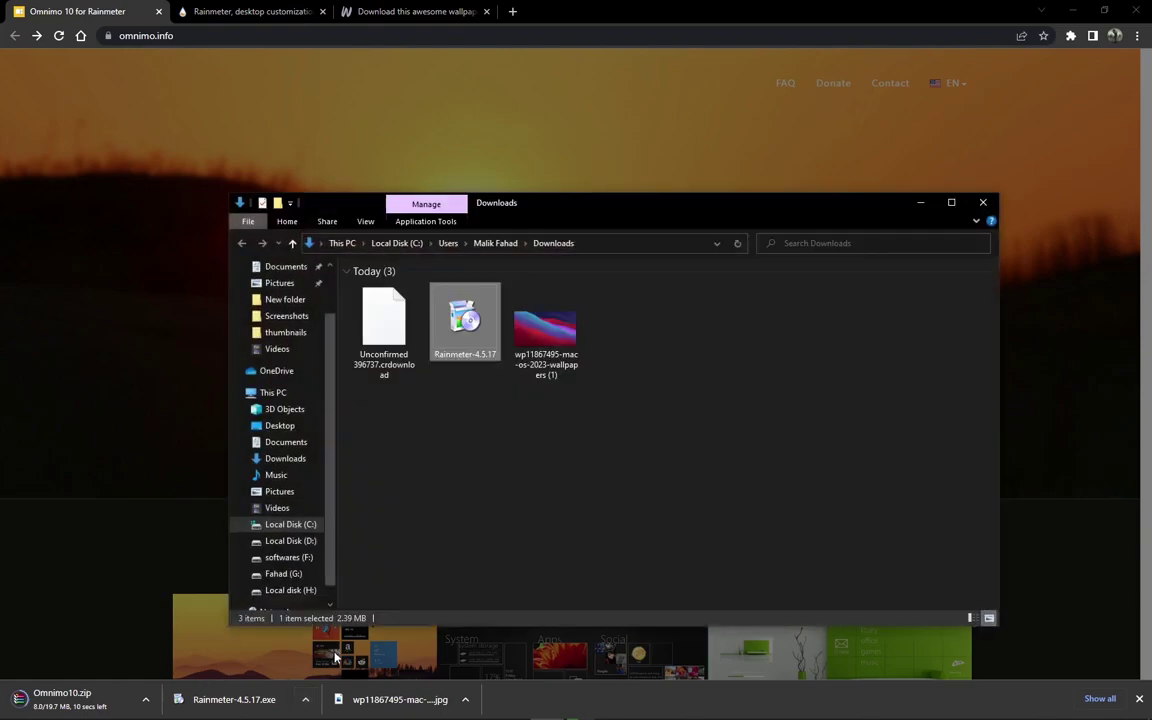
pyautogui.click(1041, 10)
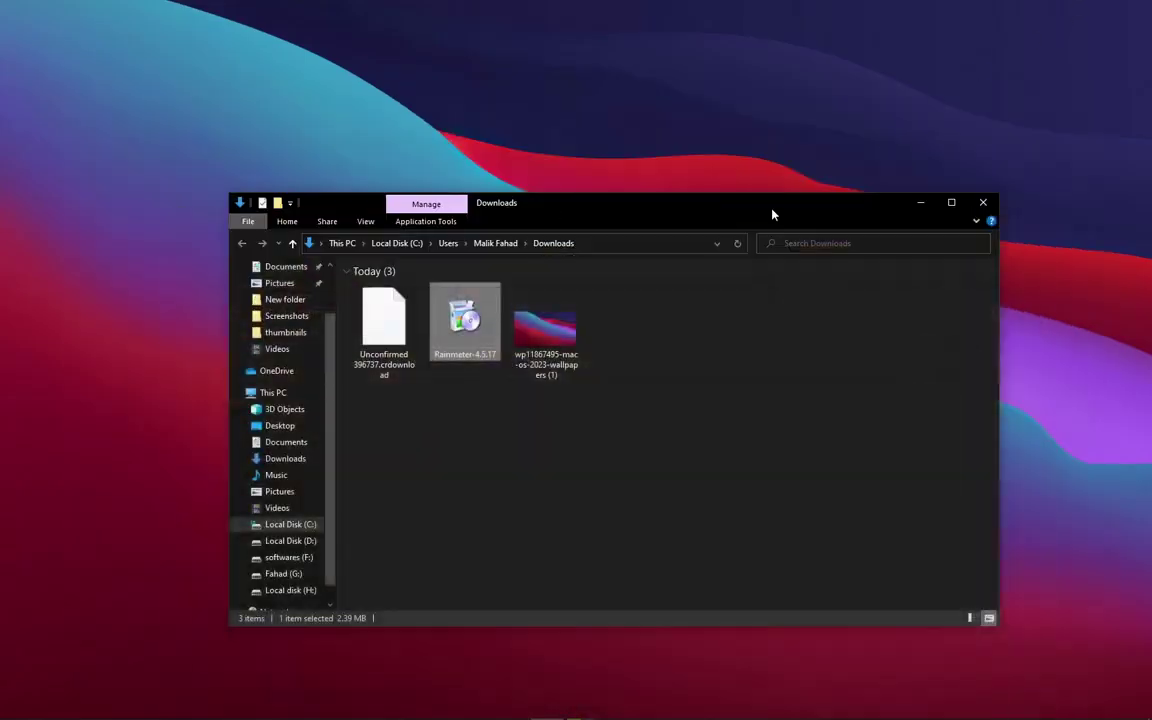
# Step: Run the Rainmeter-4.5.17 installer with the standard installation, 64-bit version and launch on startup, and start Rainmeter when setup completes
pyautogui.moveTo(535, 220); pyautogui.dragTo(535, 148)
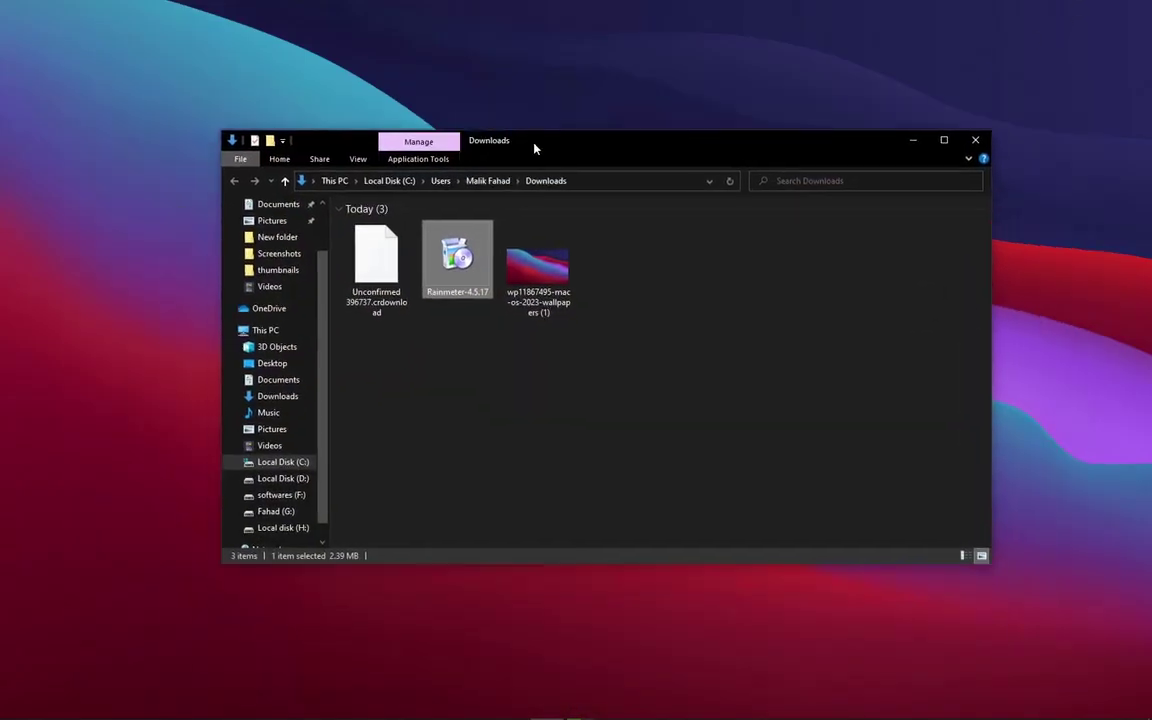
pyautogui.rightClick(460, 258)
pyautogui.click(489, 282)
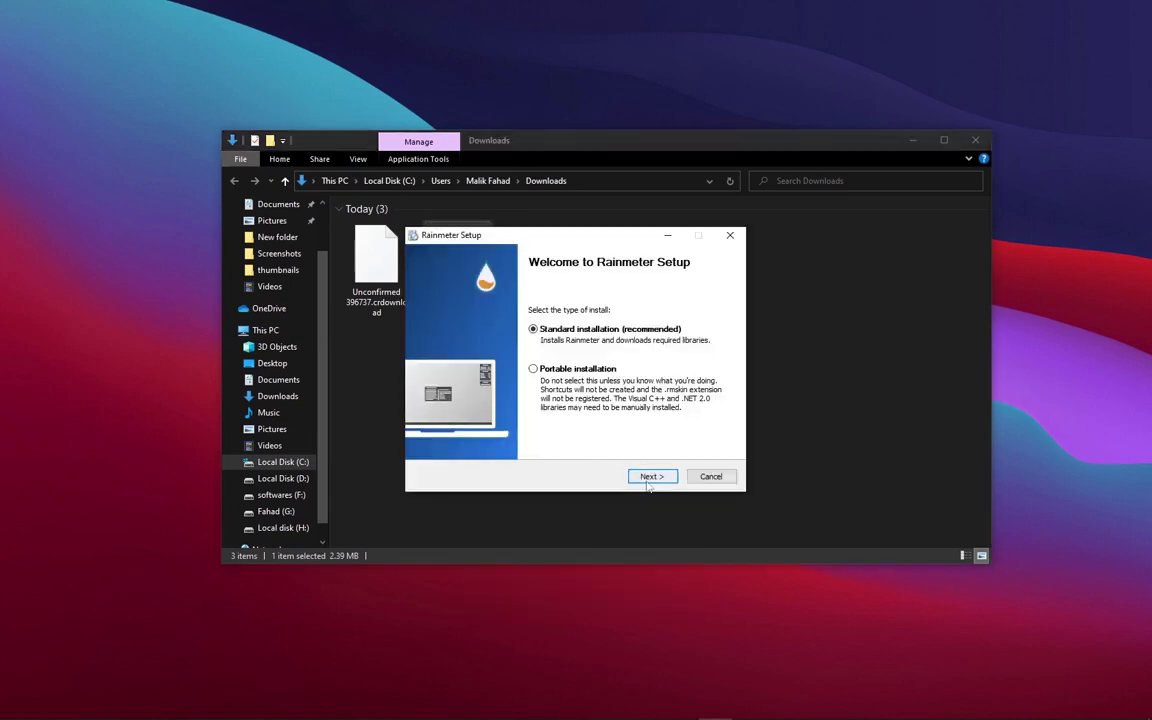
pyautogui.click(632, 477)
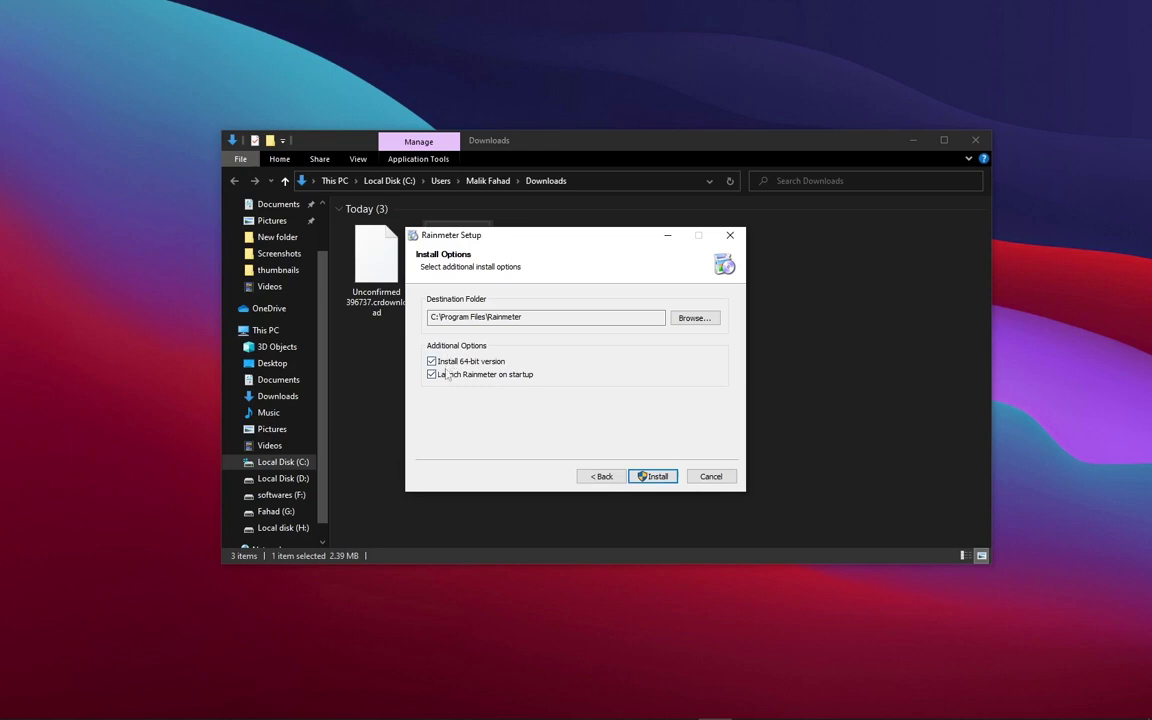
pyautogui.click(650, 477)
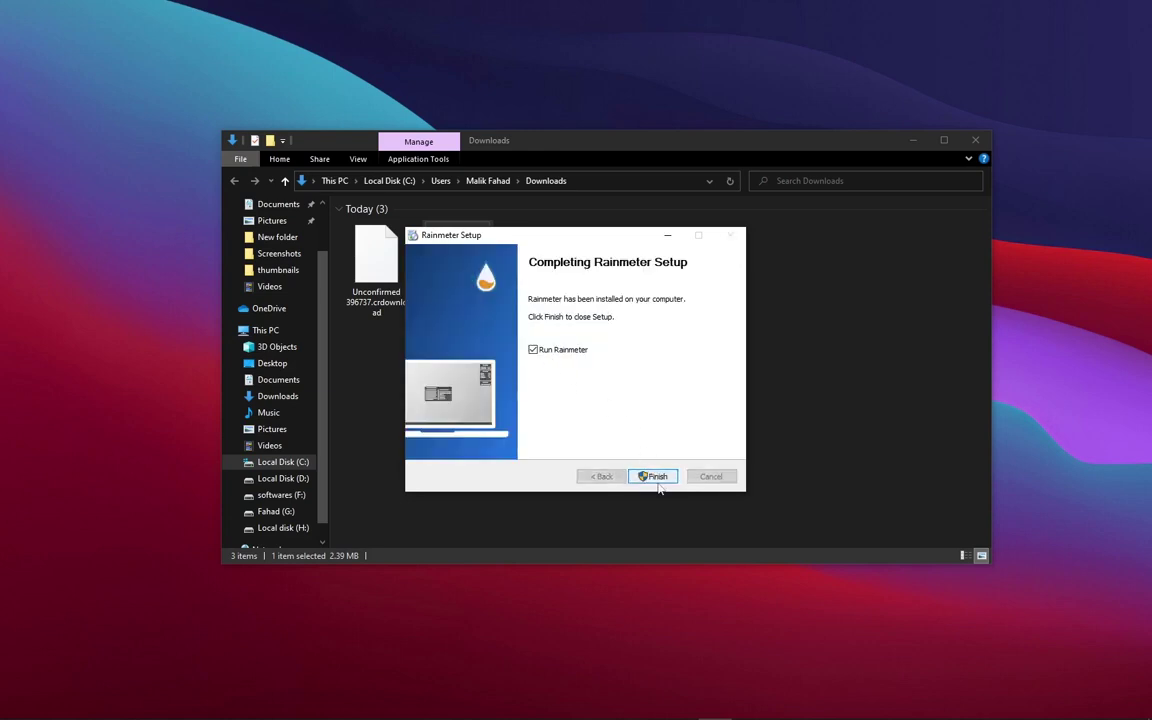
pyautogui.click(655, 477)
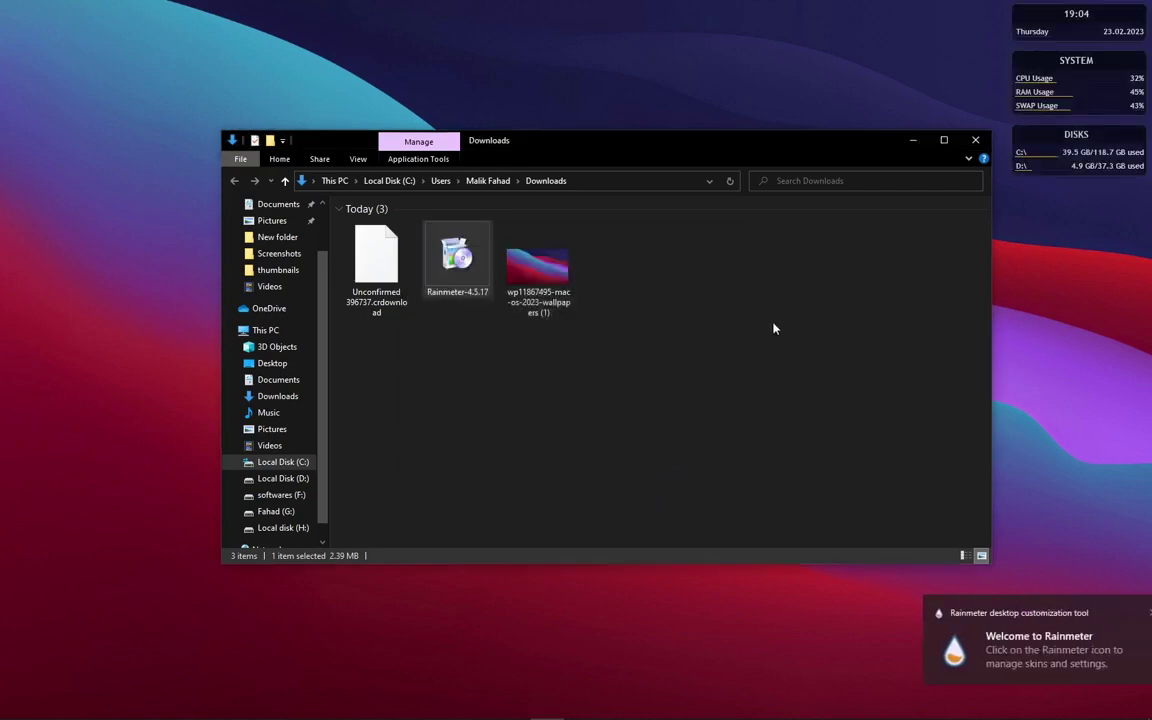
# Step: Minimize the folder window, dismiss the Rainmeter notification, and unload the default Welcome, Disks, System and Clock skins
pyautogui.click(905, 145)
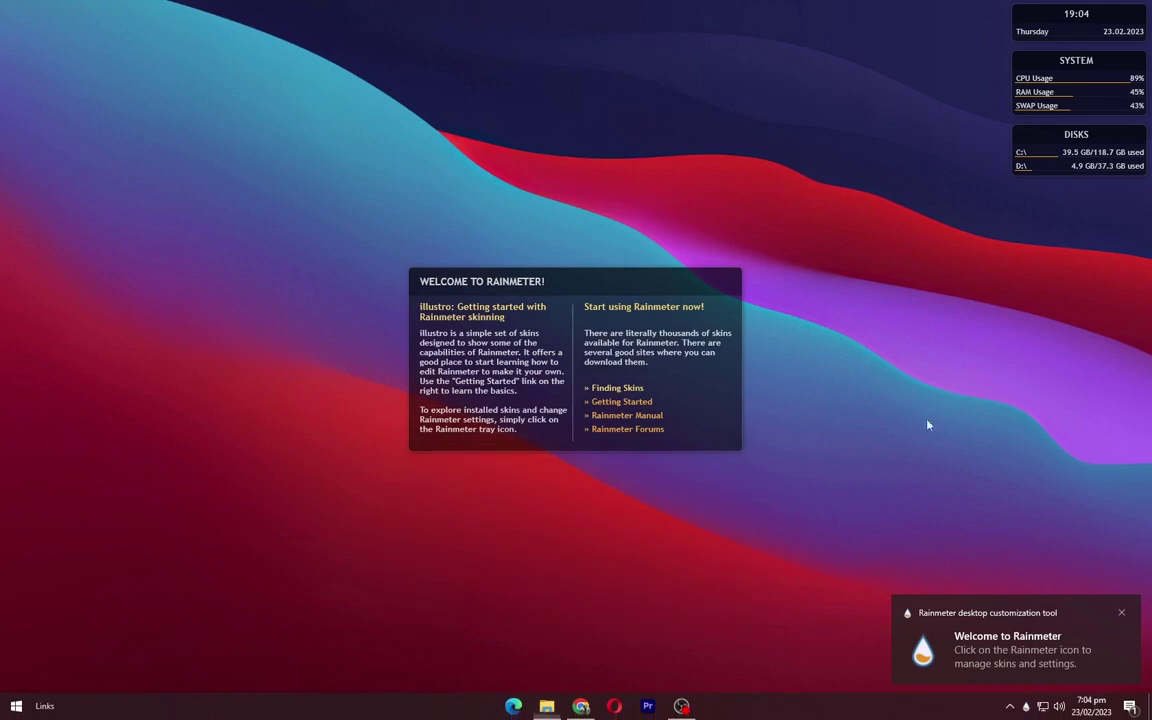
pyautogui.click(1121, 613)
pyautogui.rightClick(538, 340)
pyautogui.click(590, 480)
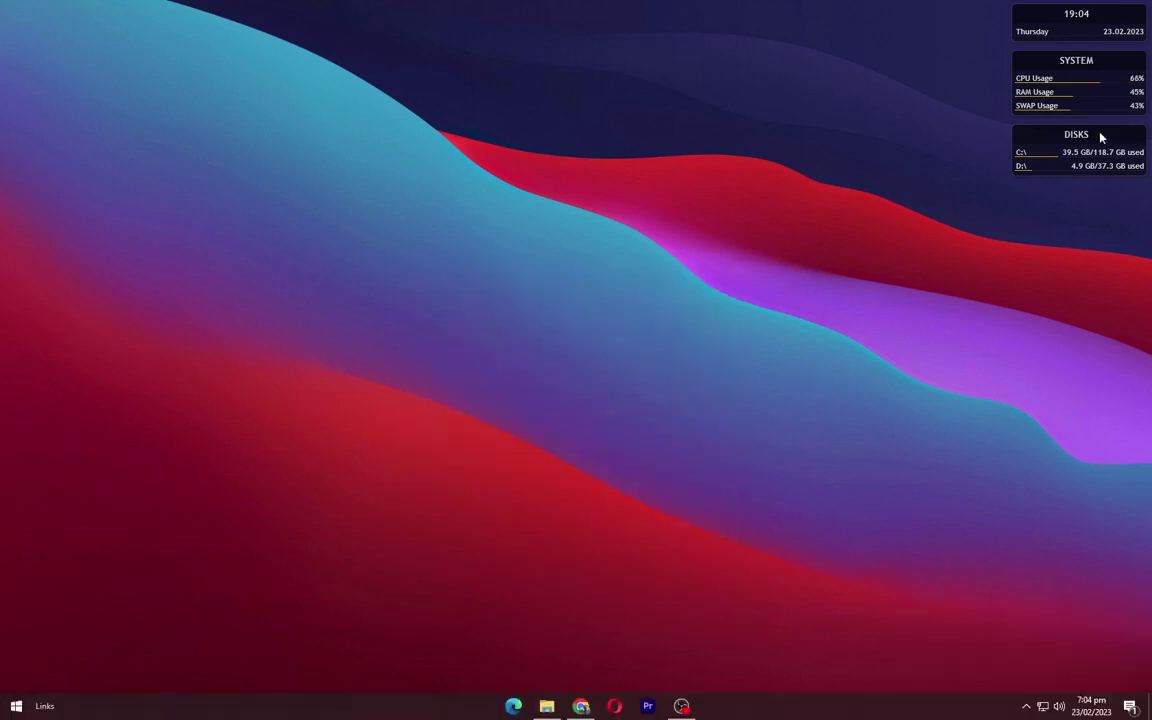
pyautogui.rightClick(1046, 134)
pyautogui.click(1110, 286)
pyautogui.rightClick(1085, 105)
pyautogui.click(1090, 180)
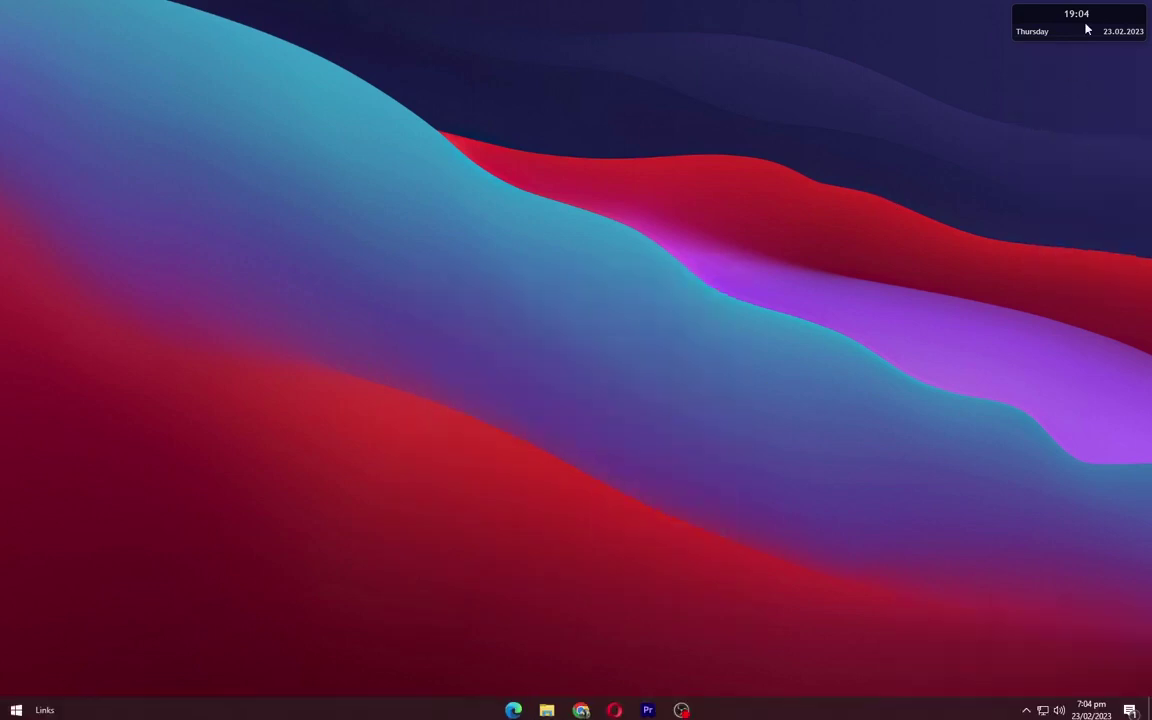
pyautogui.rightClick(1085, 26)
pyautogui.click(1090, 178)
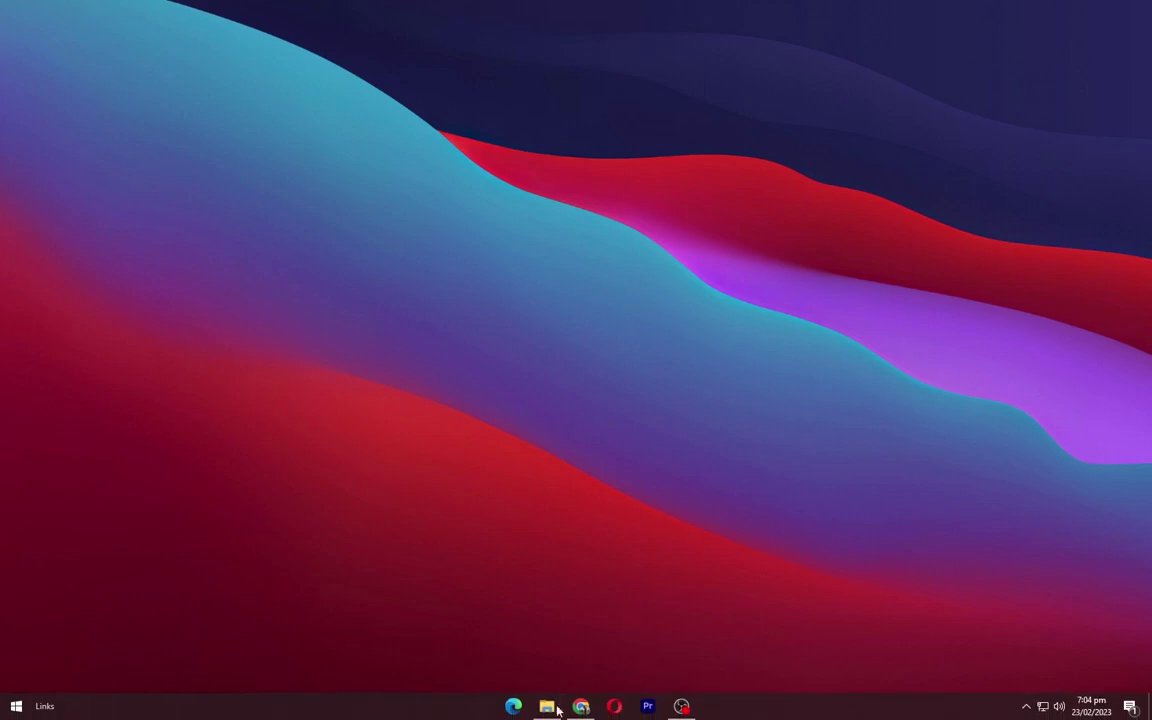
# Step: Extract the downloaded Omnimo10 archive into its own Omnimo10 folder inside Downloads
pyautogui.click(547, 716)
pyautogui.click(372, 256)
pyautogui.rightClick(373, 252)
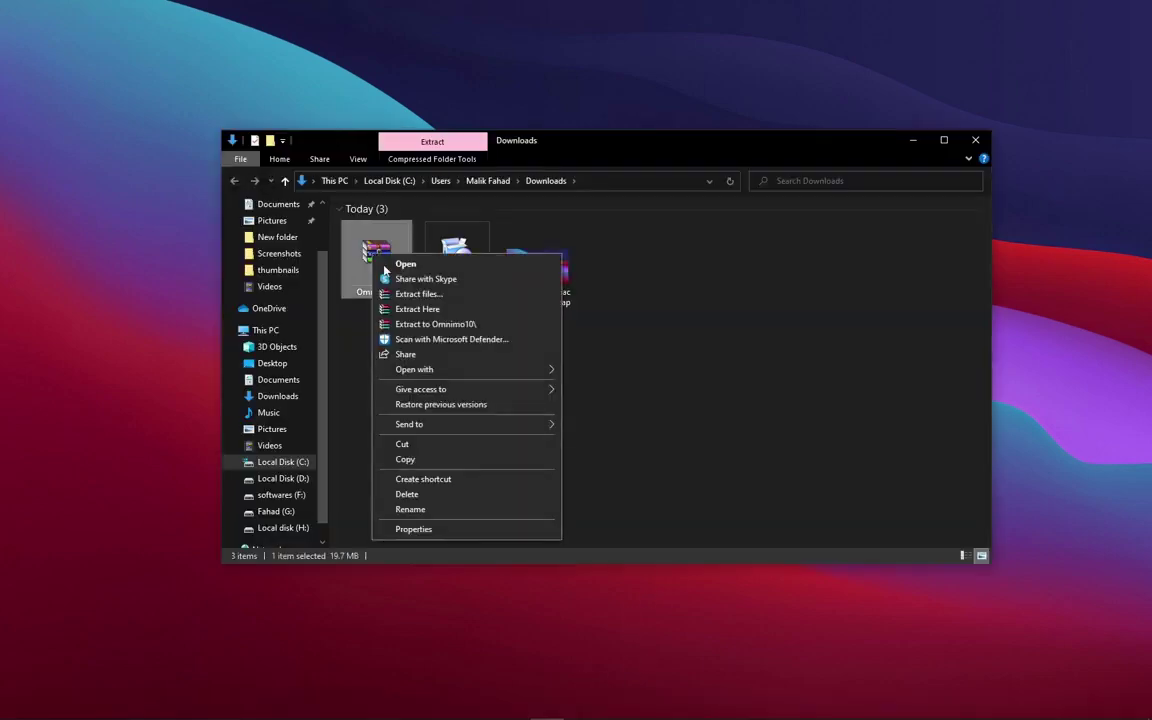
pyautogui.click(388, 322)
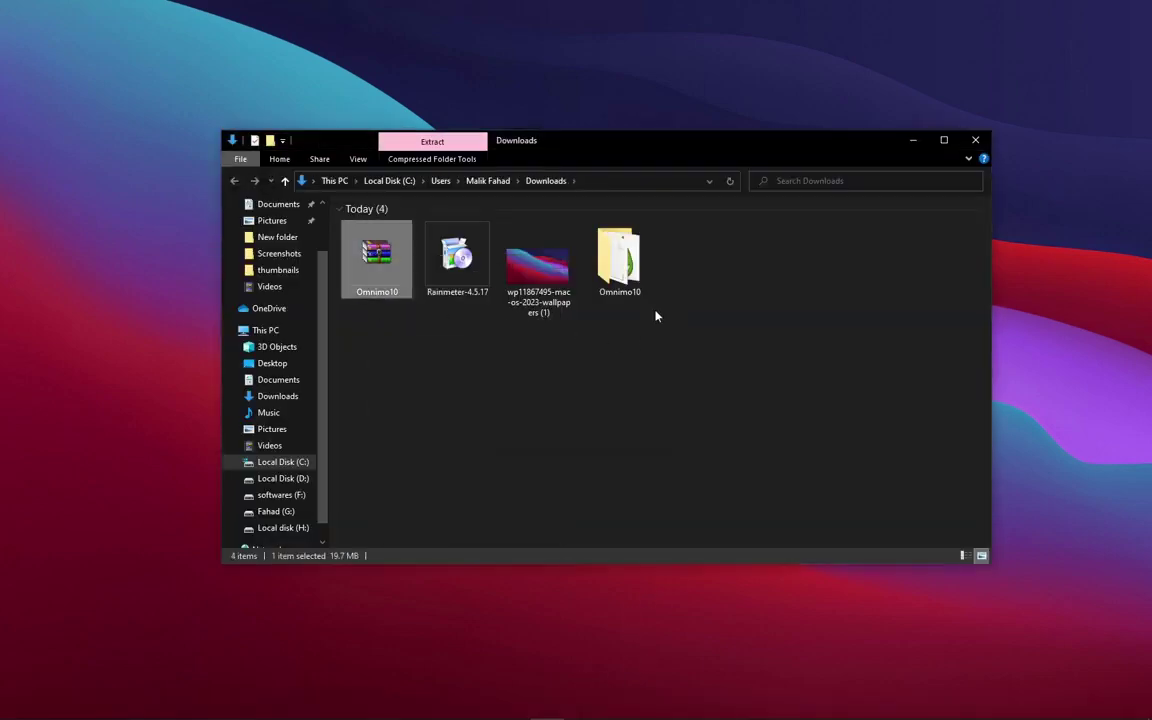
# Step: Install the Omnimo.rmskin package from the extracted Omnimo10 folder
pyautogui.doubleClick(629, 260)
pyautogui.rightClick(390, 268)
pyautogui.click(407, 292)
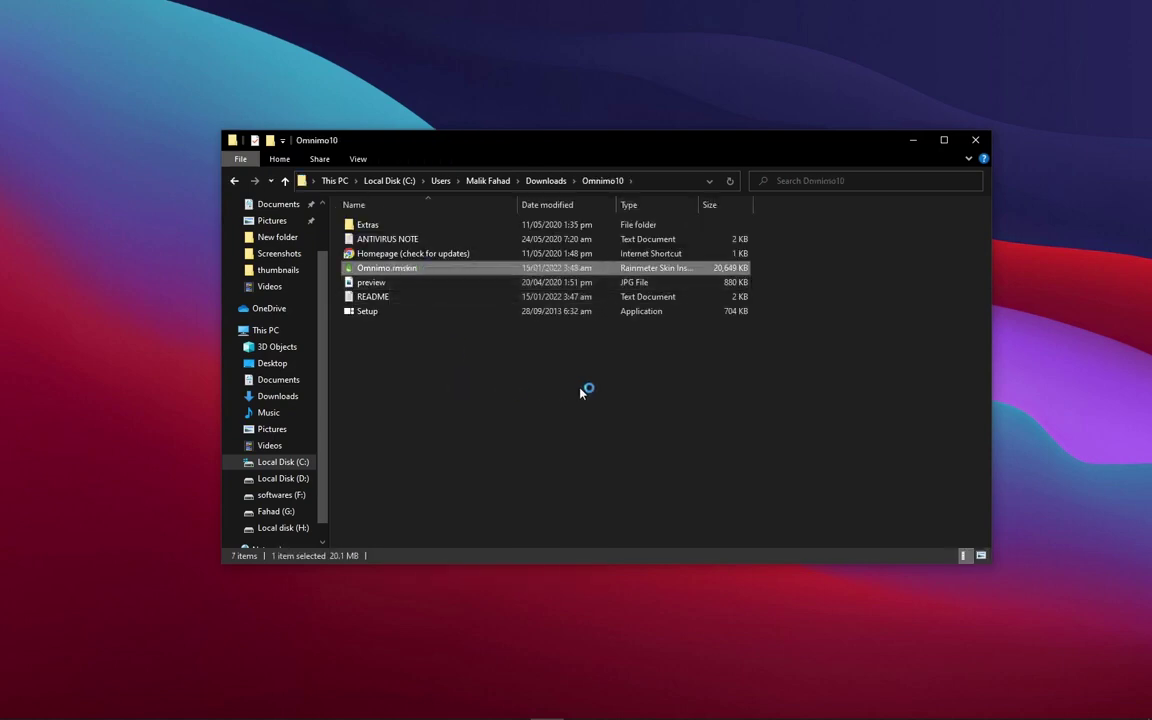
pyautogui.click(624, 493)
# Step: Install the Reset DPI.rmskin package from the Extras folder with its WP7 skin and included skins loaded
pyautogui.doubleClick(429, 225)
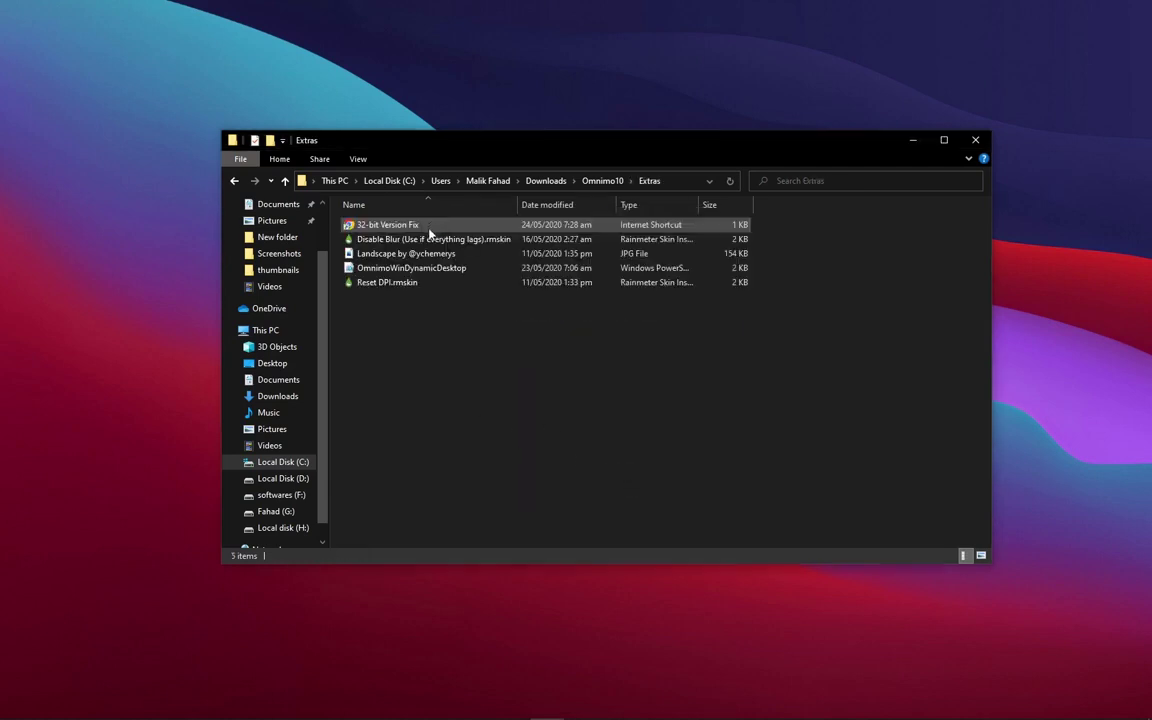
pyautogui.doubleClick(411, 284)
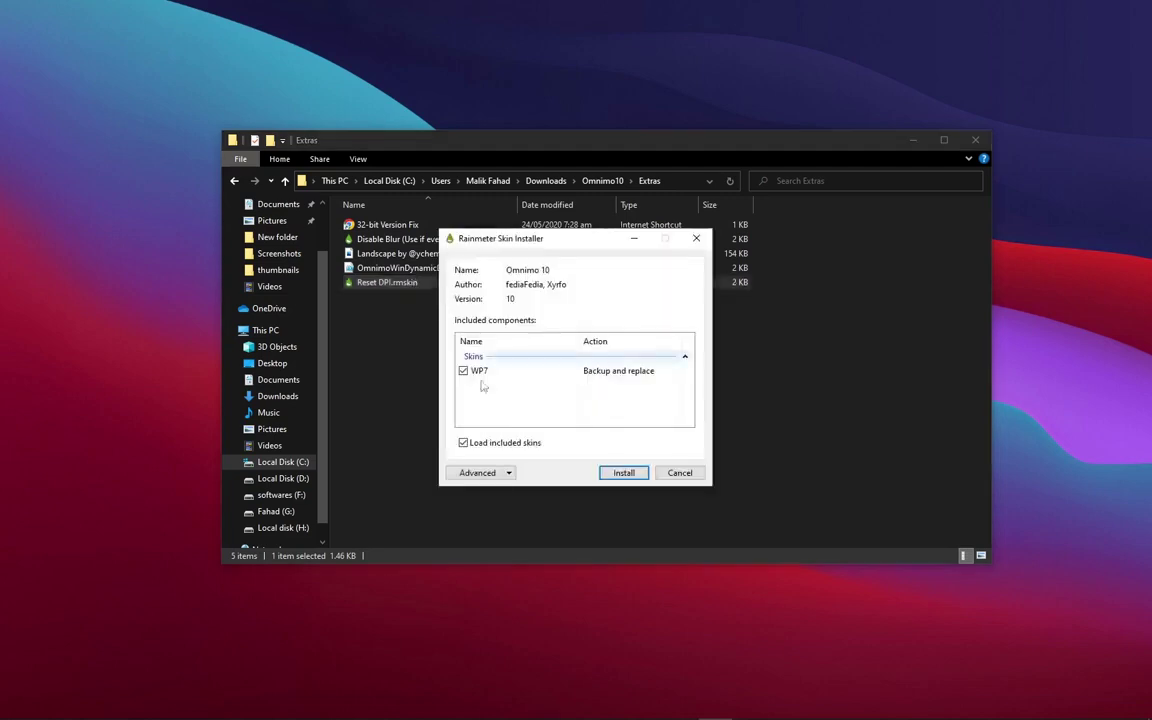
pyautogui.click(624, 473)
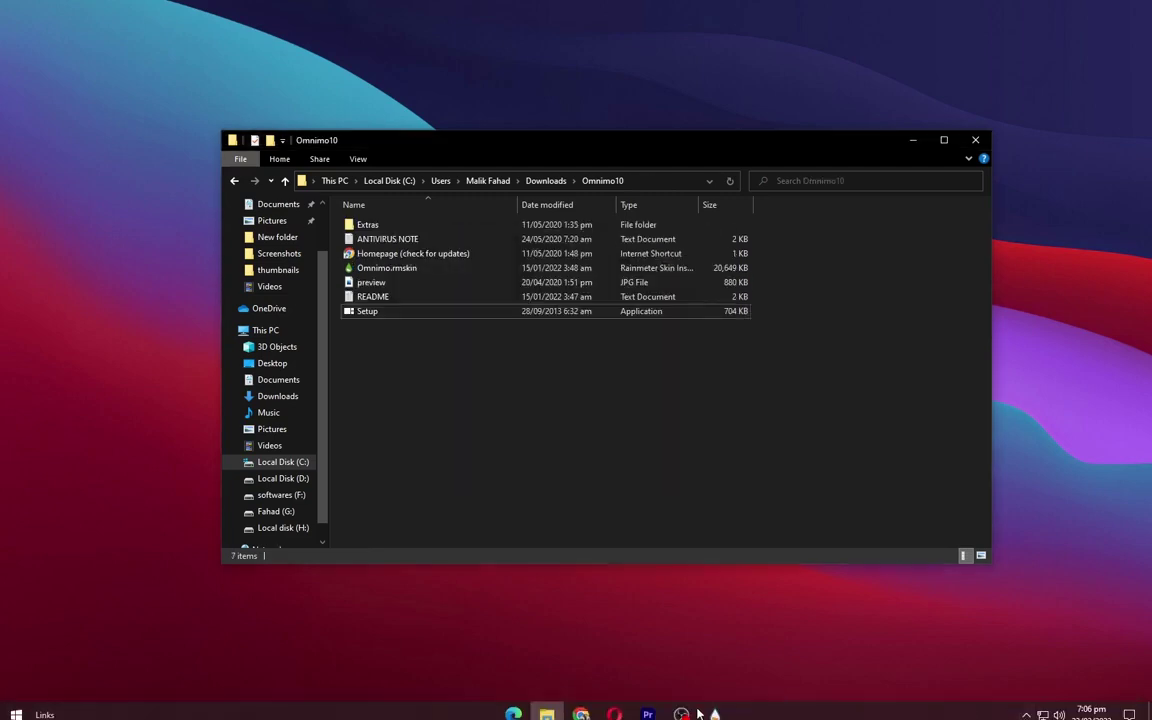
# Step: Load the saved OmnimoX2win10 layout in Rainmeter, then clear the Omnimo welcome, Rainmeter and folder windows off the desktop
pyautogui.click(712, 713)
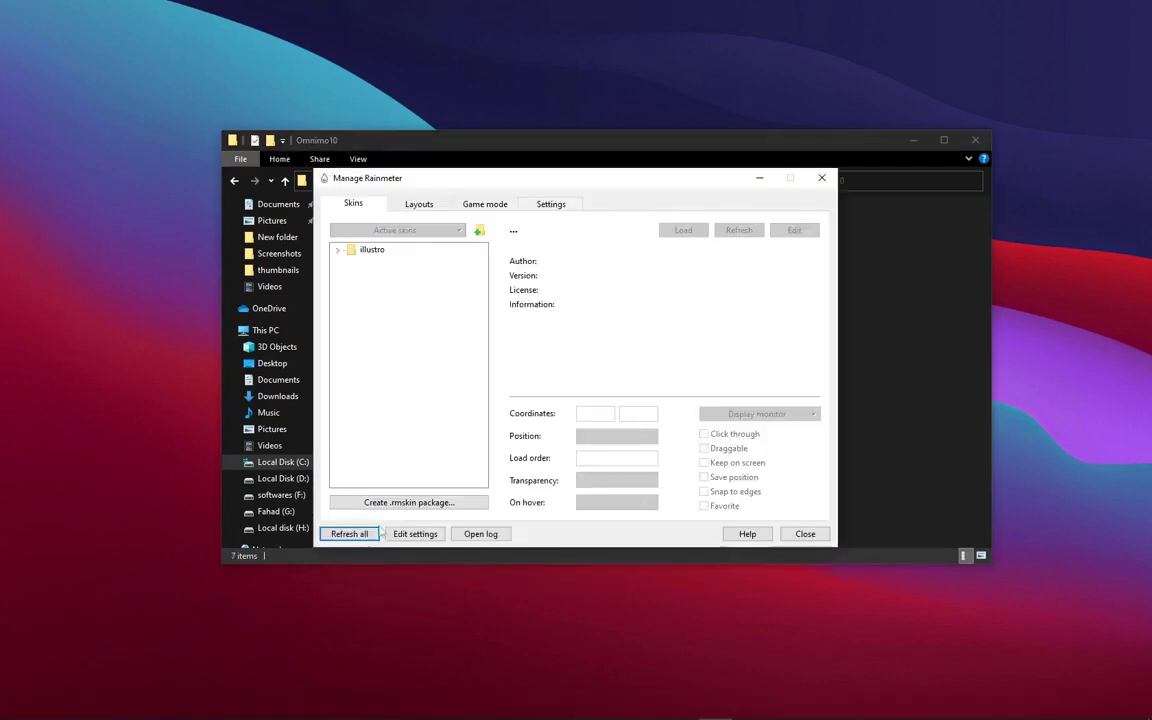
pyautogui.click(419, 204)
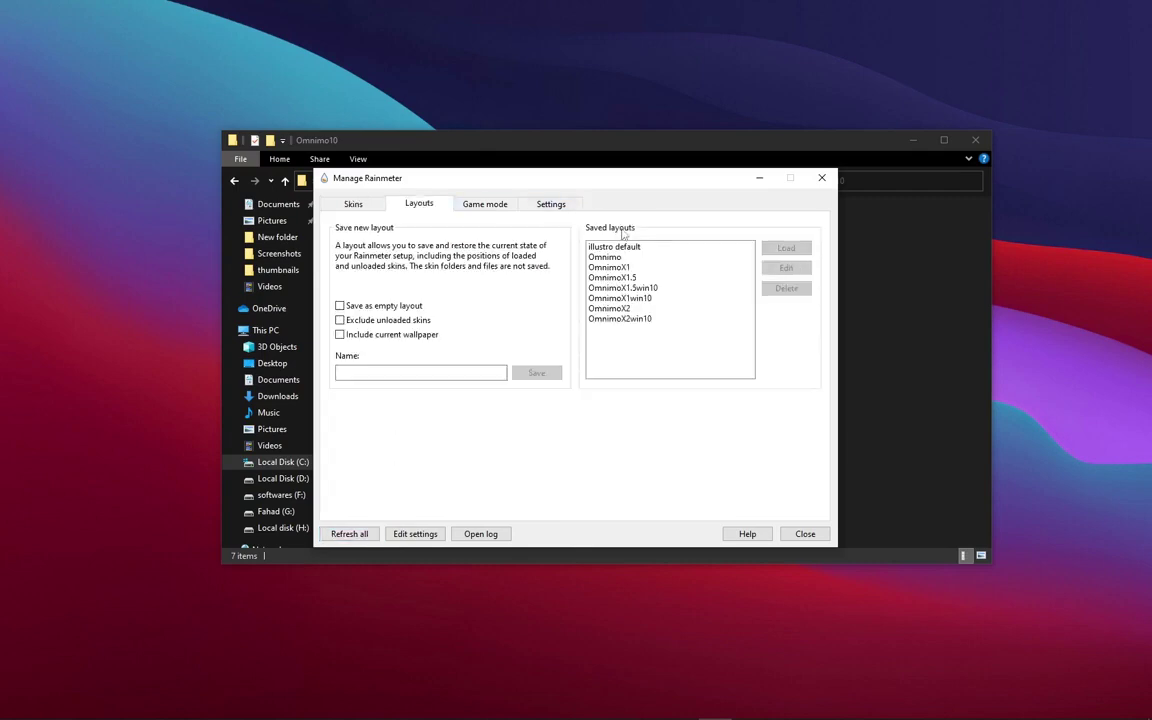
pyautogui.click(627, 330)
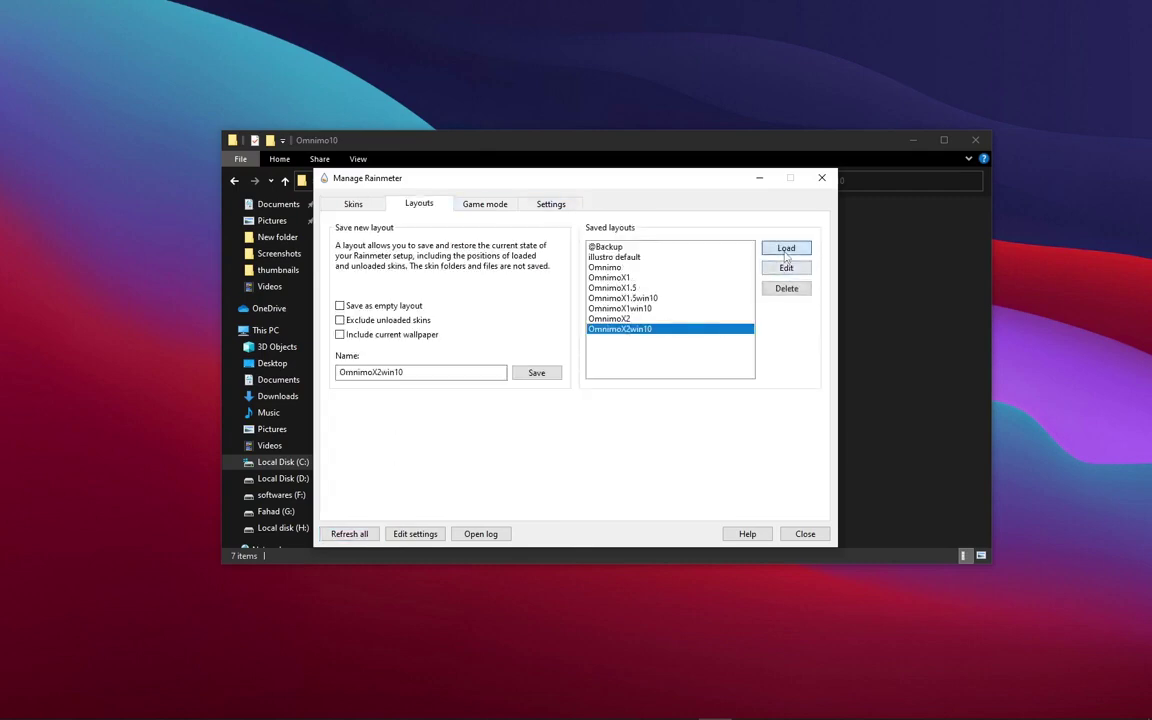
pyautogui.click(786, 251)
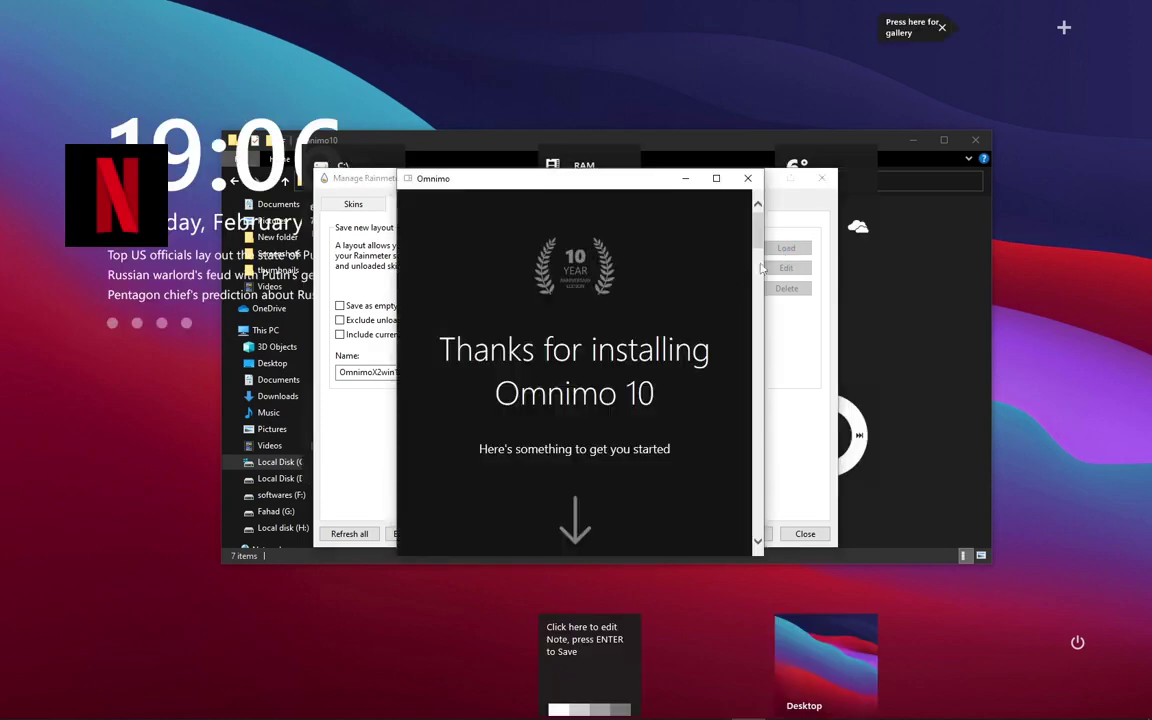
pyautogui.click(748, 179)
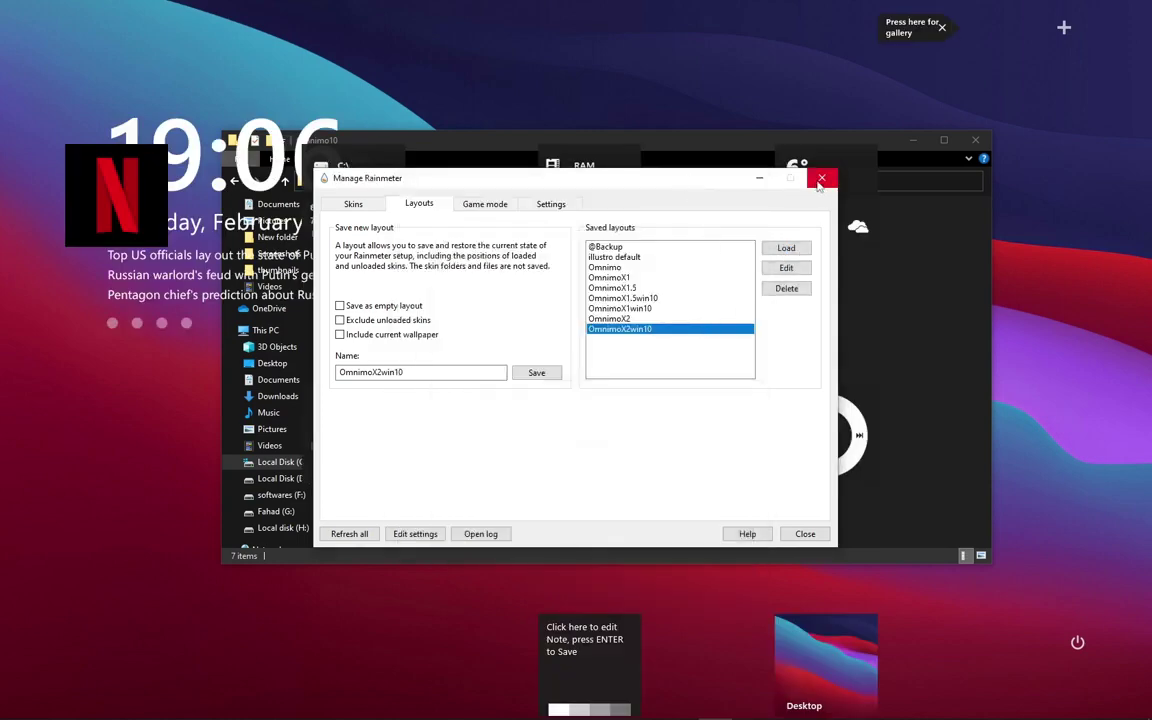
pyautogui.click(740, 162)
pyautogui.click(912, 142)
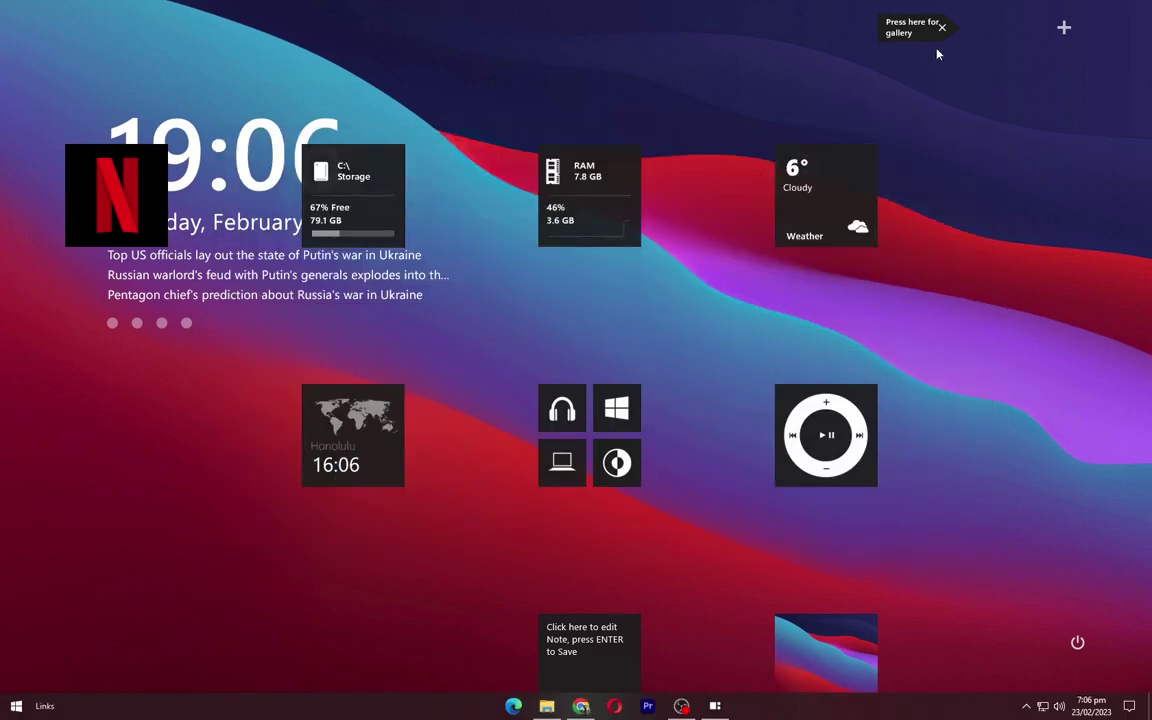
# Step: Close the Weather, RAM, C:\ Storage and Honolulu world clock tiles on the desktop
pyautogui.rightClick(818, 193)
pyautogui.click(595, 217)
pyautogui.rightClick(586, 228)
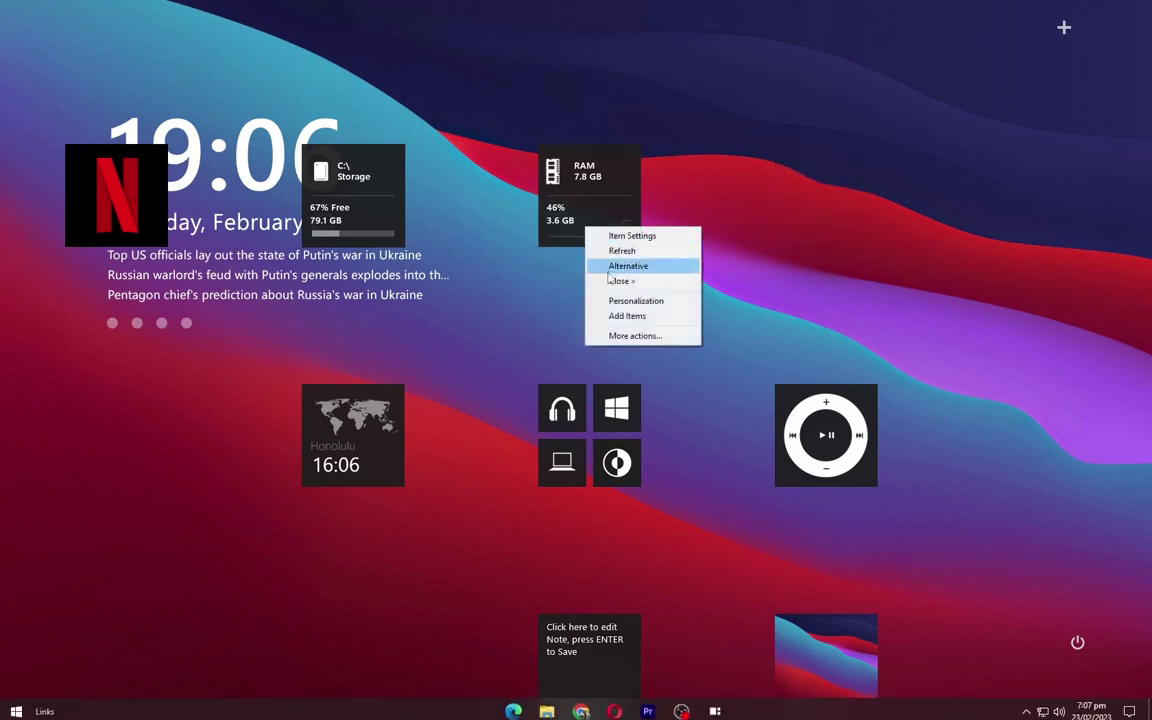
pyautogui.click(620, 281)
pyautogui.rightClick(386, 193)
pyautogui.click(410, 262)
pyautogui.rightClick(370, 410)
pyautogui.click(408, 485)
# Step: Close the headphones, half-circle, media player, note and Desktop picture tiles, keeping the Windows and laptop tiles
pyautogui.rightClick(566, 419)
pyautogui.click(592, 476)
pyautogui.rightClick(613, 447)
pyautogui.click(650, 522)
pyautogui.rightClick(840, 457)
pyautogui.click(860, 508)
pyautogui.rightClick(615, 618)
pyautogui.click(645, 558)
pyautogui.rightClick(830, 648)
pyautogui.click(864, 584)
pyautogui.rightClick(830, 648)
pyautogui.click(864, 584)
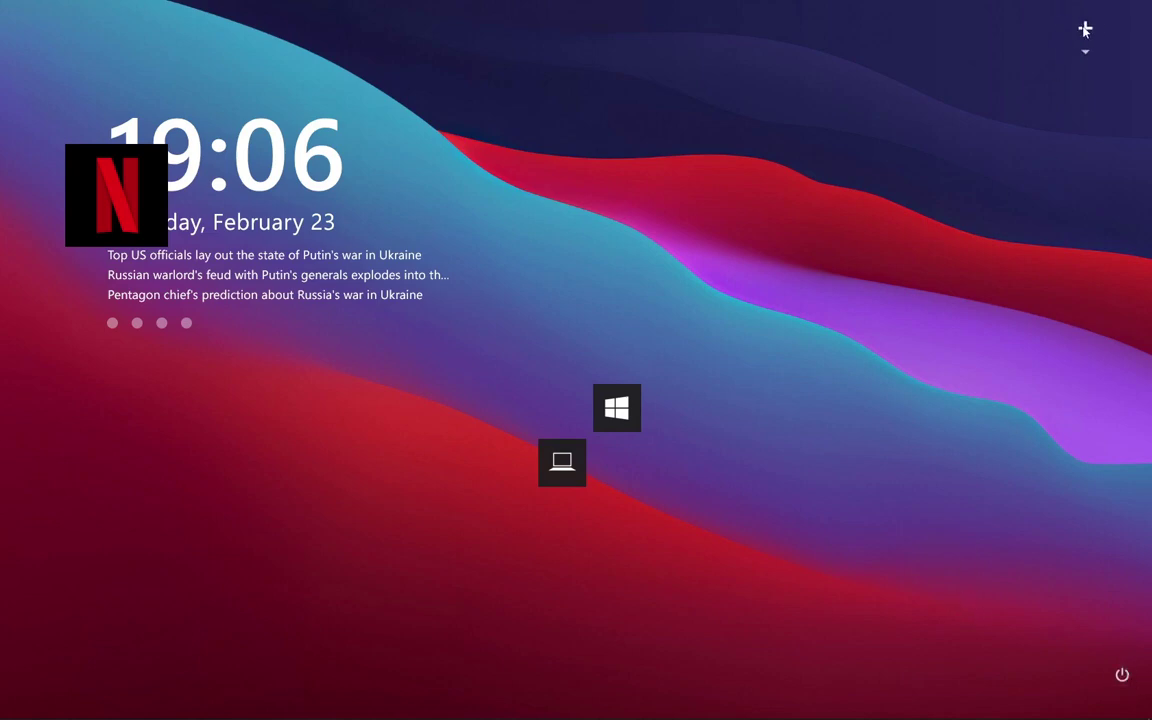
# Step: Move the clock to the desktop's lower-left area and the Netflix, Windows and laptop tiles to its right half
pyautogui.moveTo(250, 180); pyautogui.dragTo(200, 445)
pyautogui.moveTo(124, 190); pyautogui.dragTo(930, 262)
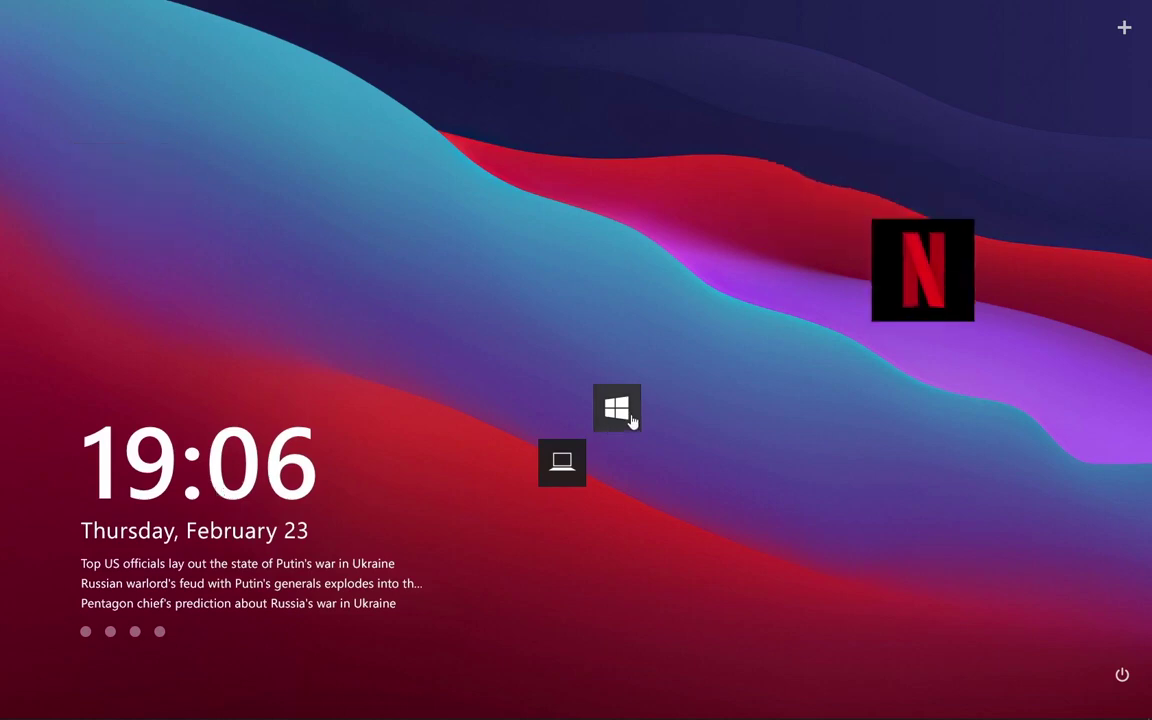
pyautogui.moveTo(632, 420); pyautogui.dragTo(937, 462)
pyautogui.moveTo(555, 470); pyautogui.dragTo(726, 470)
# Step: Turn off the news headlines under the clock with the DisableNews option in its item settings
pyautogui.rightClick(190, 493)
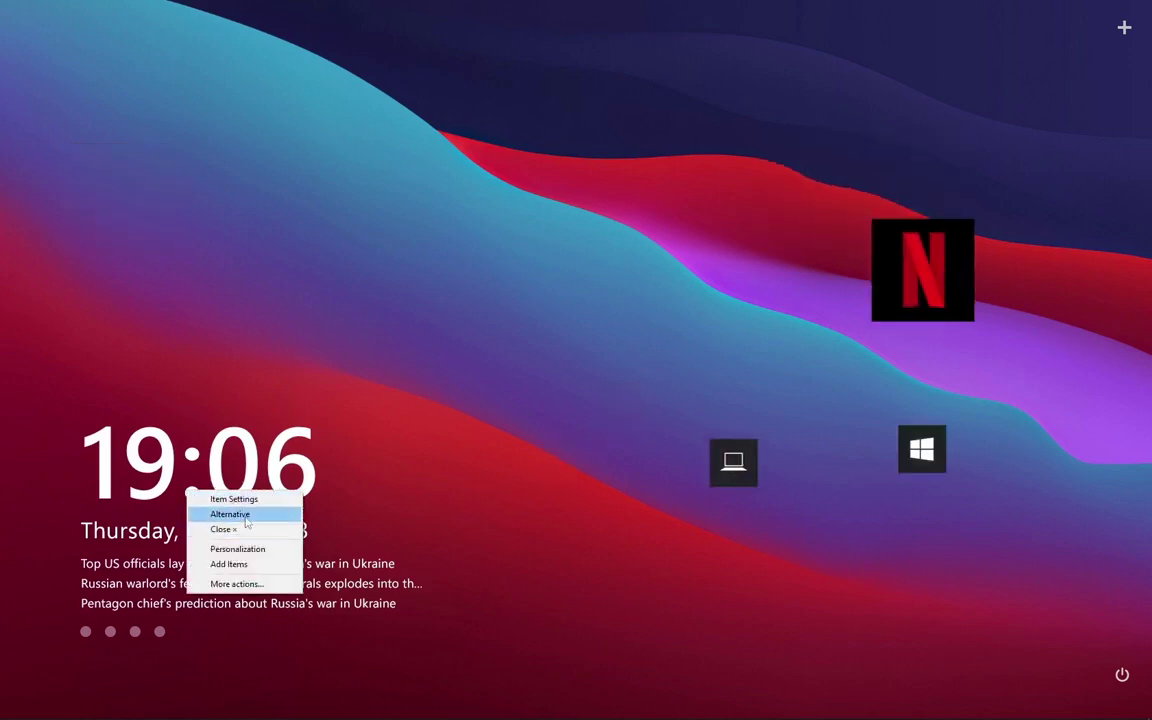
pyautogui.click(232, 499)
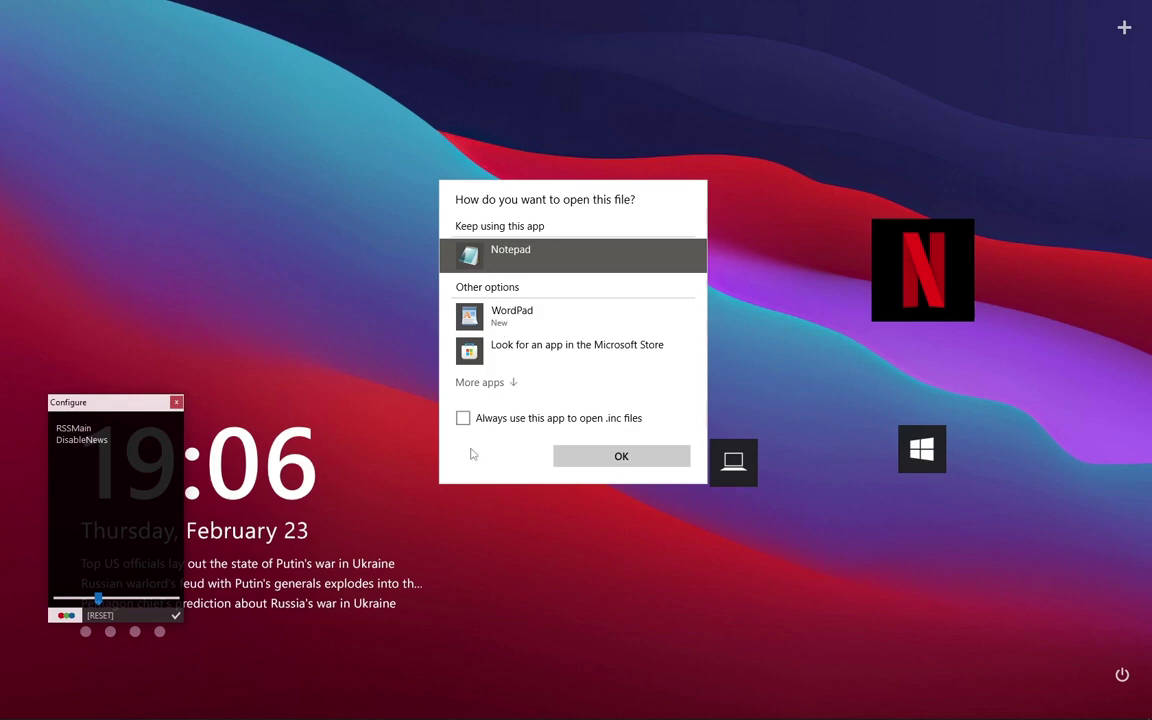
pyautogui.click(114, 469)
pyautogui.click(85, 442)
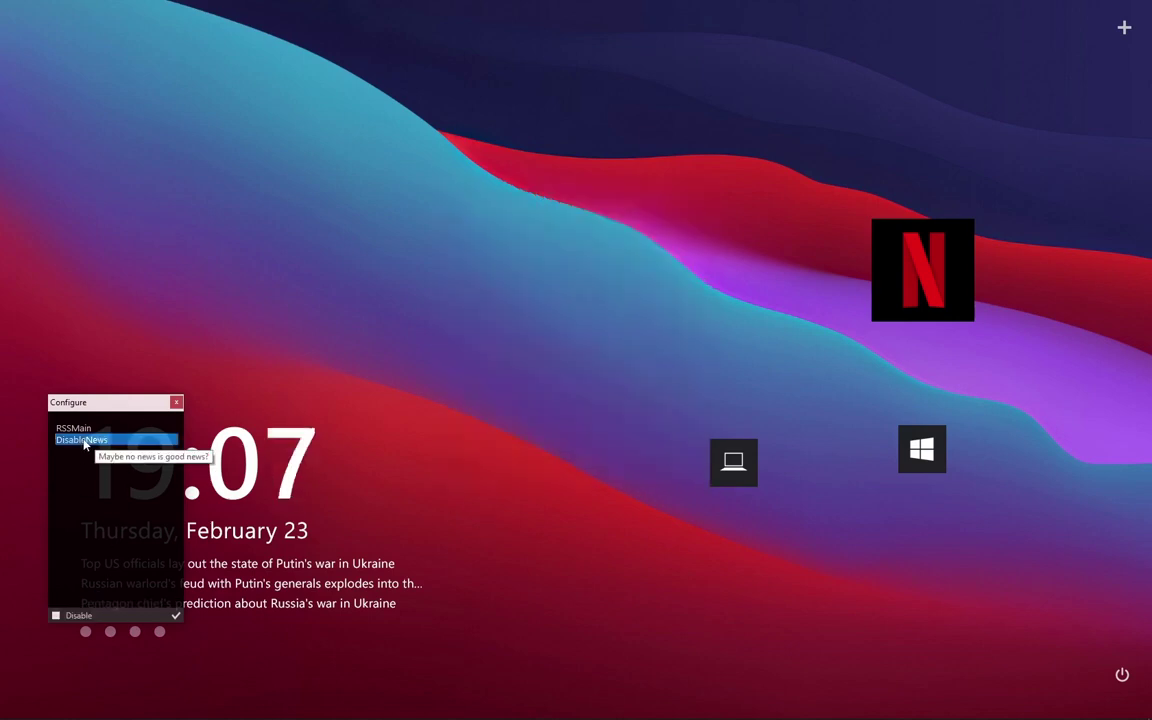
pyautogui.click(176, 616)
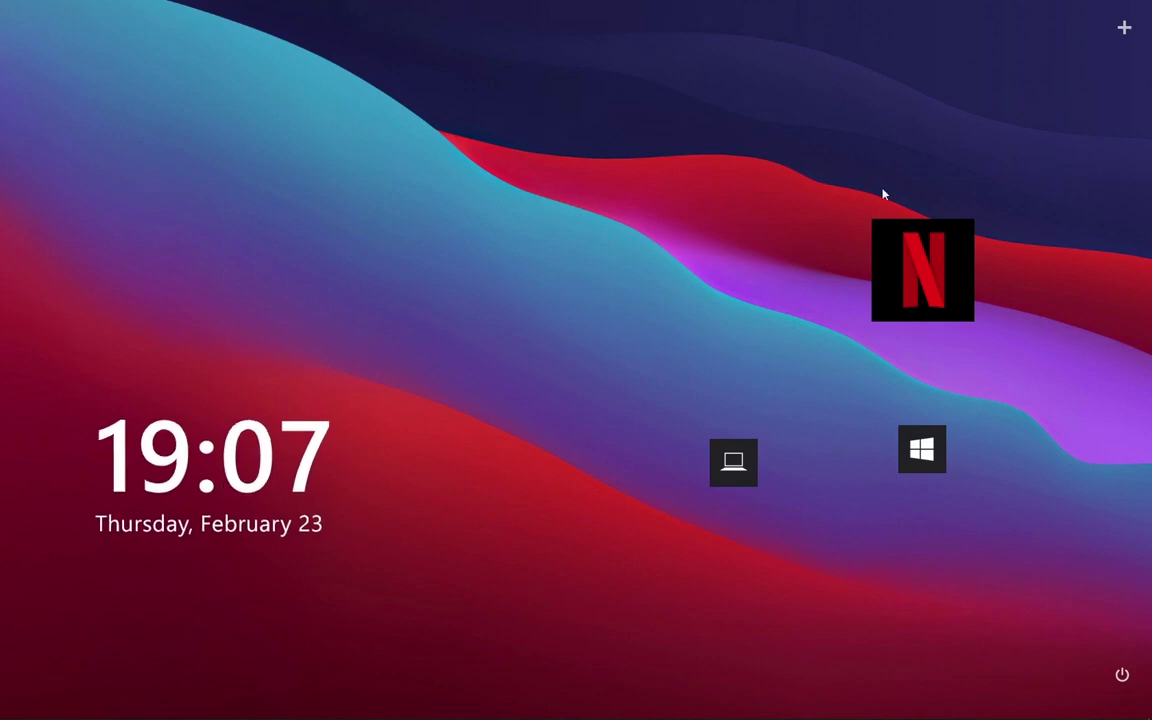
# Step: Add Photoshop, YouTube, NetflixShortcut and Chrome tiles to the desktop from Omnimo's Shortcut Panels gallery
pyautogui.click(1122, 36)
pyautogui.click(110, 117)
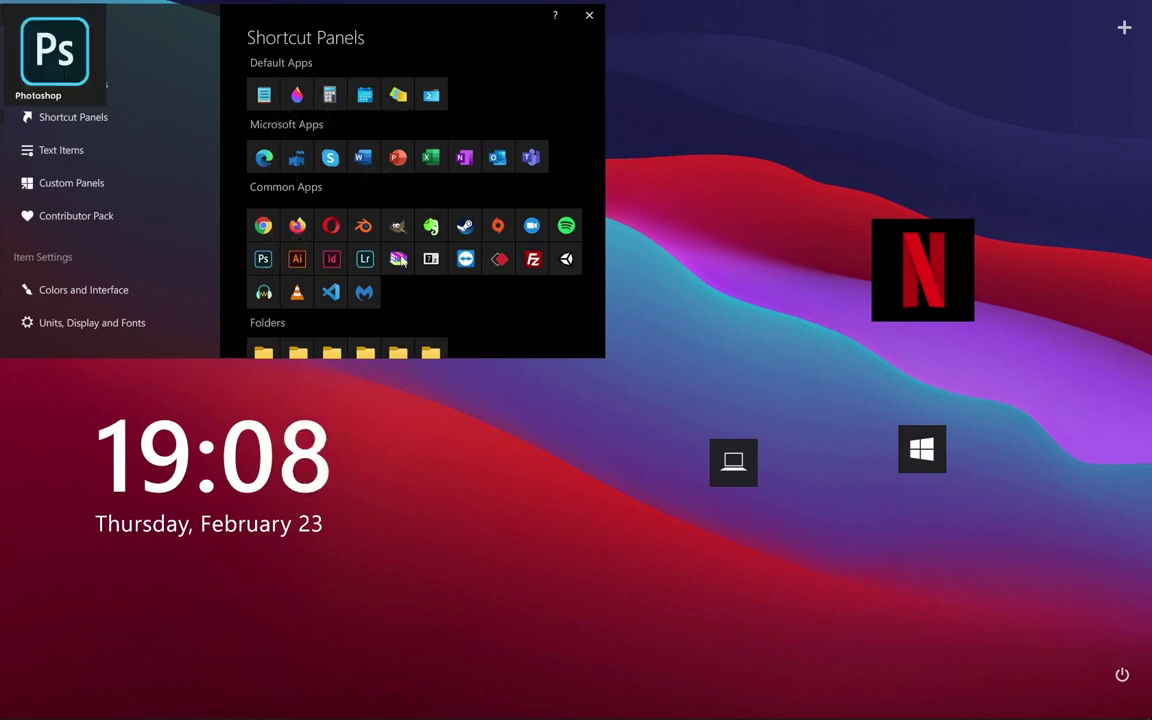
pyautogui.scroll(-3, 446, 185)
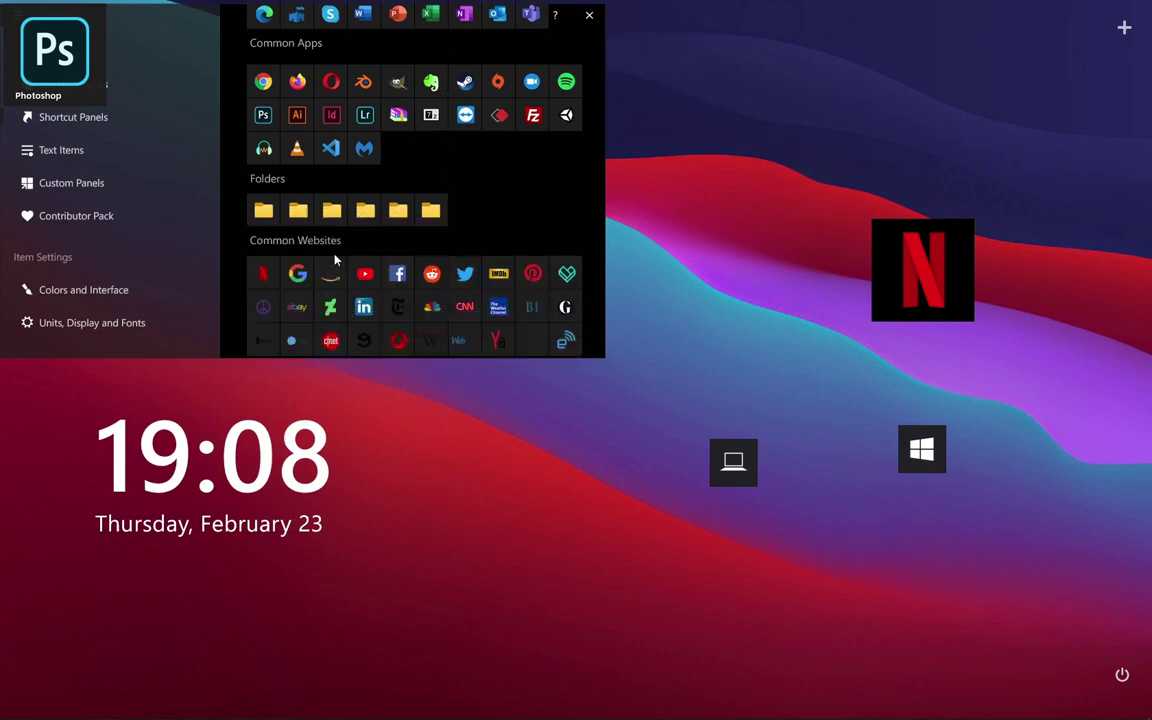
pyautogui.scroll(-3, 429, 250)
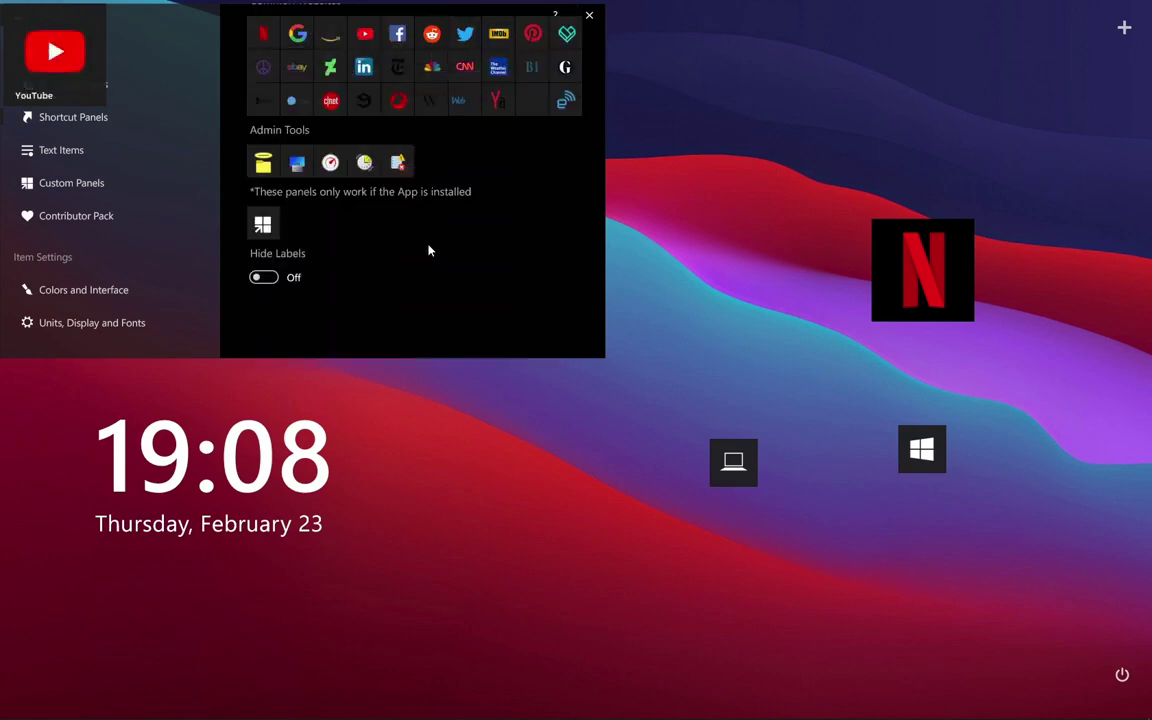
pyautogui.click(589, 15)
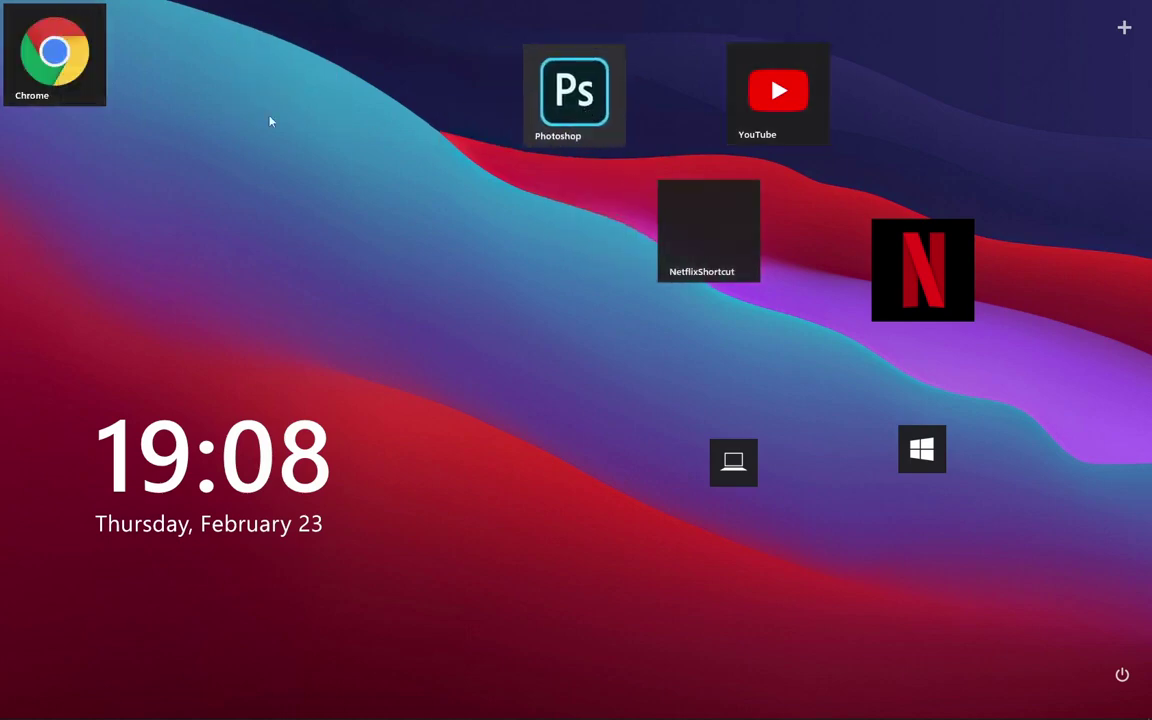
# Step: Close the blank NetflixShortcut tile and place the Edge, Calendar, Calculator and Notepad tiles in the desktop's middle and right areas
pyautogui.rightClick(707, 232)
pyautogui.click(764, 273)
pyautogui.moveTo(77, 80); pyautogui.dragTo(832, 637)
pyautogui.moveTo(60, 60); pyautogui.dragTo(955, 575)
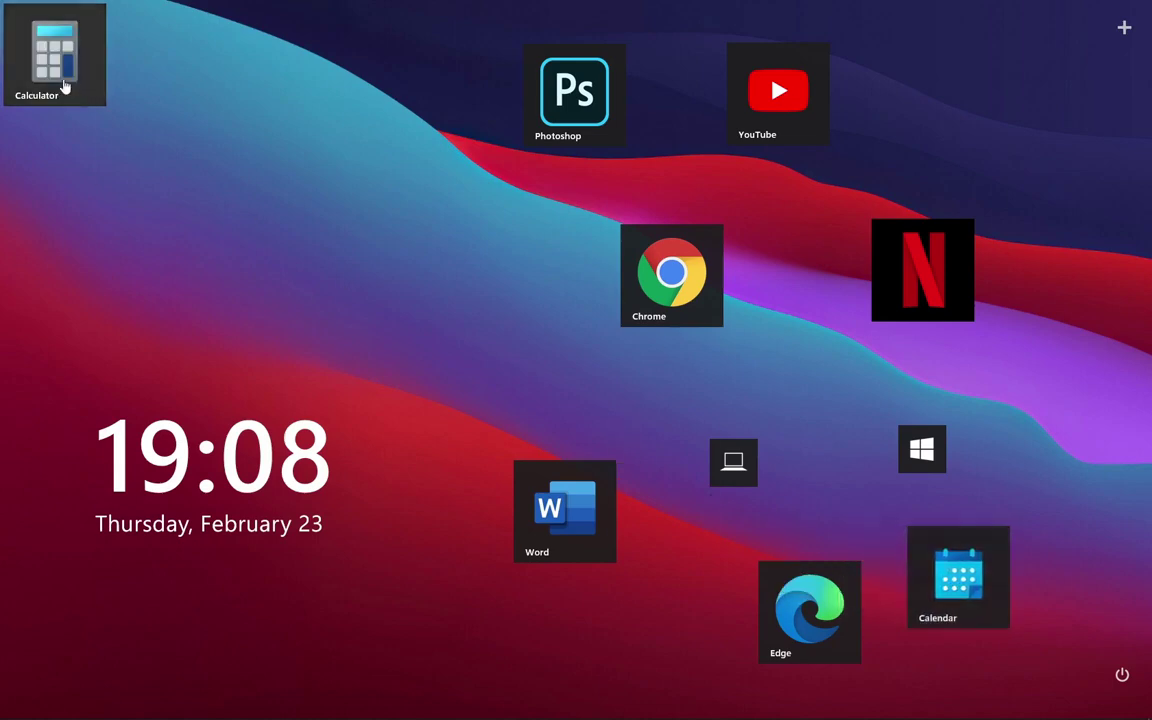
pyautogui.moveTo(64, 80); pyautogui.dragTo(530, 345)
pyautogui.moveTo(55, 55); pyautogui.dragTo(769, 330)
# Step: Switch the Calculator and Notepad tiles to their small alternative version and move the Calculator tile above the clock
pyautogui.rightClick(525, 360)
pyautogui.click(548, 398)
pyautogui.rightClick(808, 350)
pyautogui.click(848, 388)
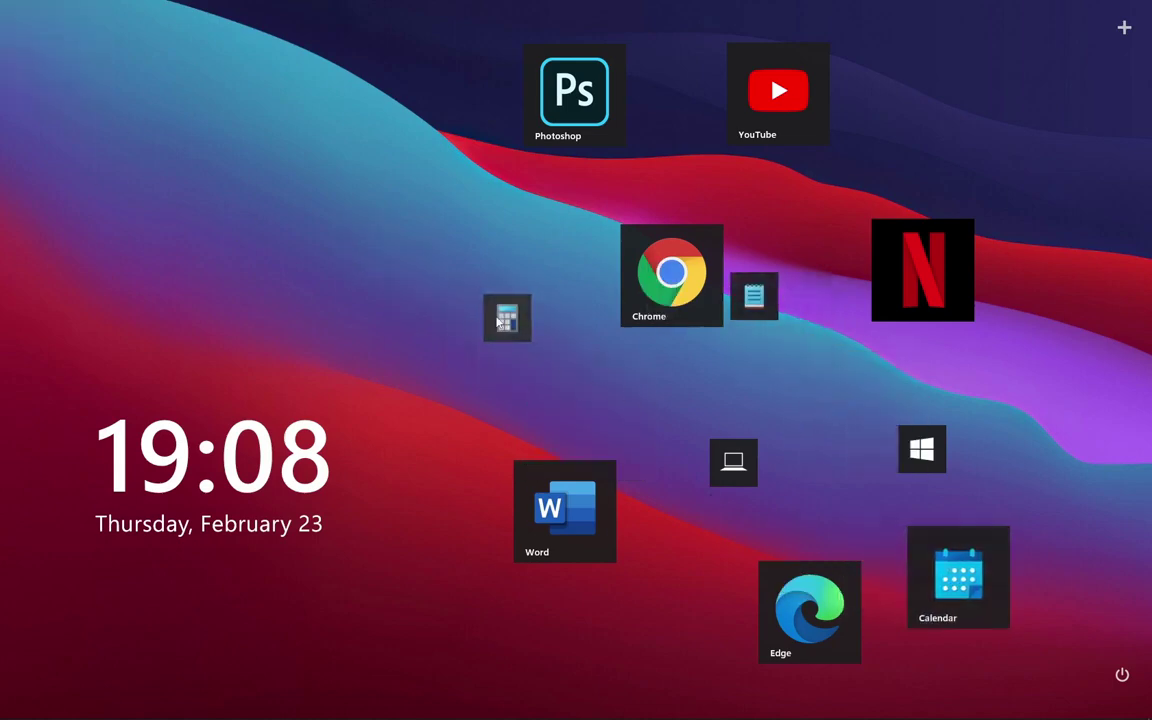
pyautogui.moveTo(484, 320); pyautogui.dragTo(121, 334)
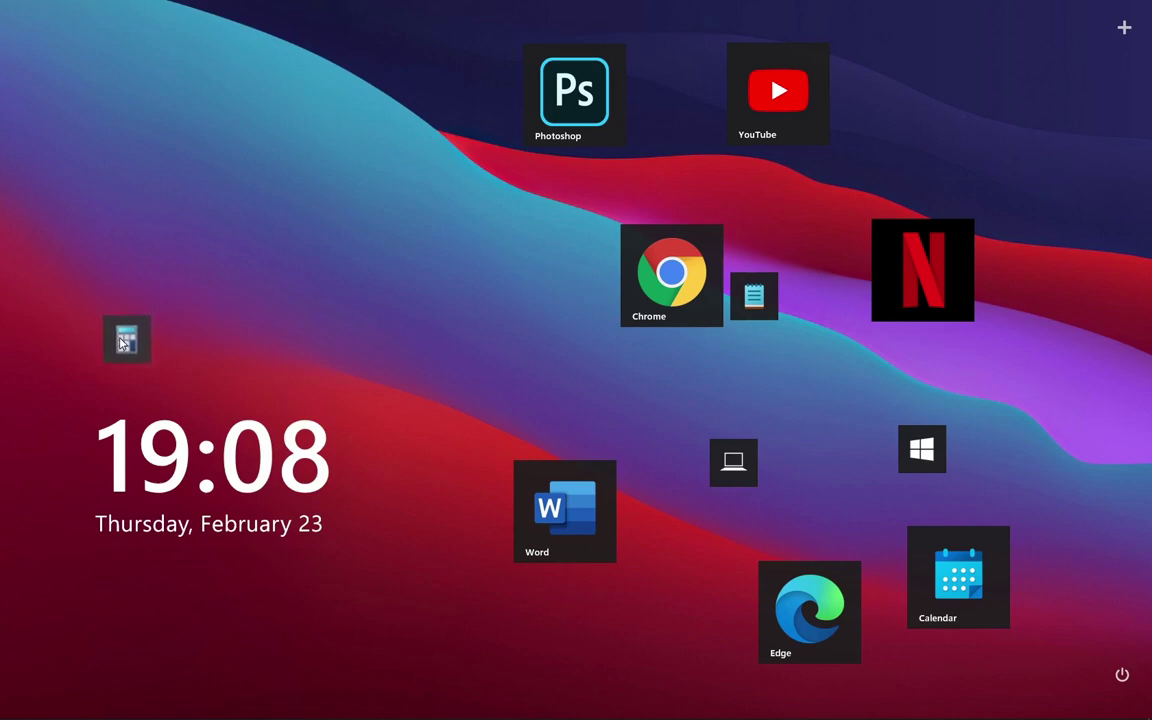
# Step: Arrange the Windows, laptop and Notepad tiles with the Calculator tile in a two-by-two block above the clock
pyautogui.moveTo(929, 466); pyautogui.dragTo(165, 390)
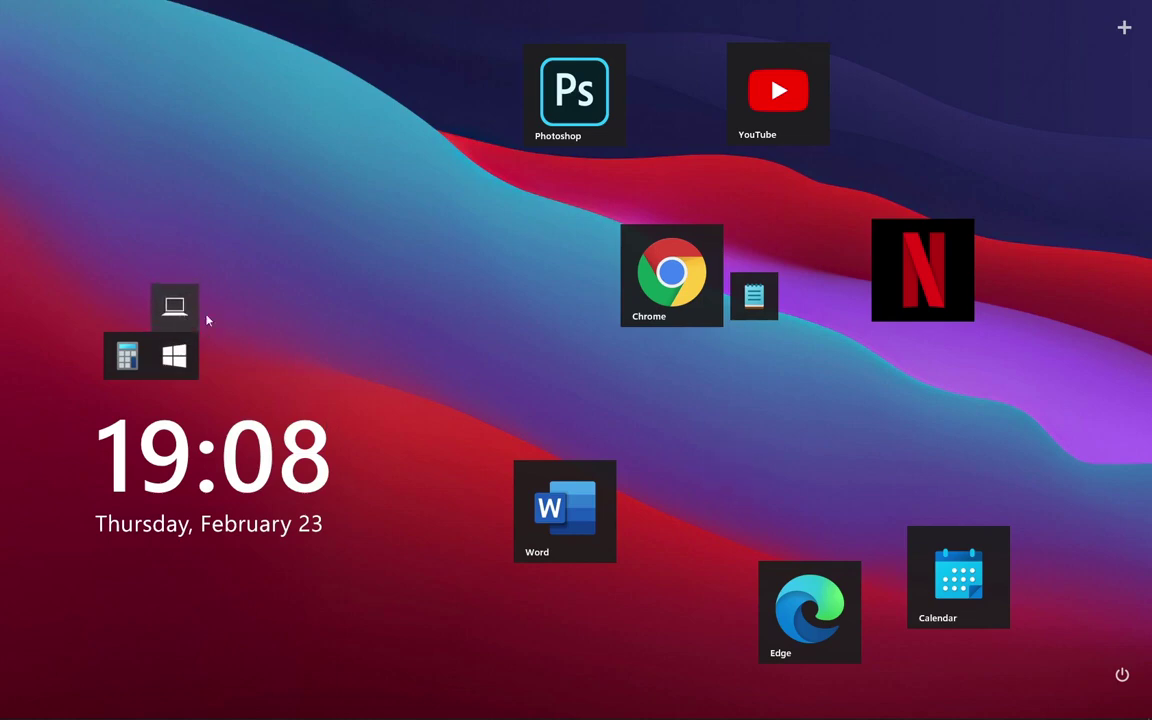
pyautogui.moveTo(756, 298); pyautogui.dragTo(122, 302)
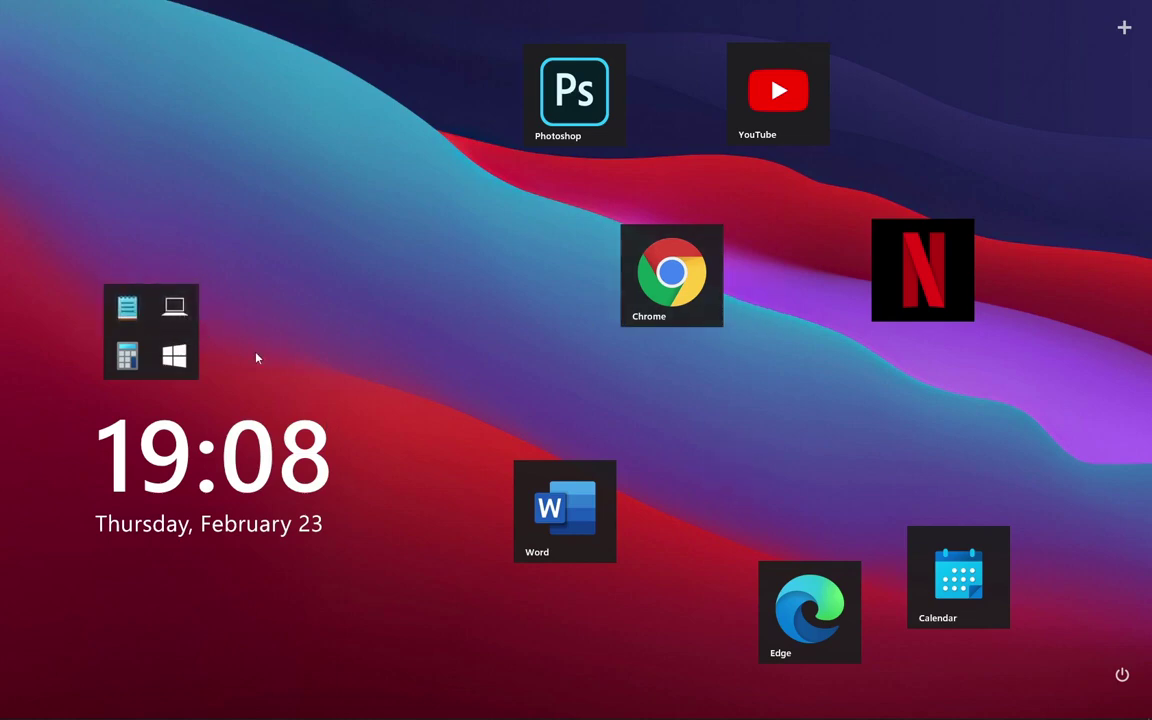
# Step: Switch the Photoshop and Word tiles to their small version and place them side by side above the two-by-two tile block
pyautogui.rightClick(571, 92)
pyautogui.click(578, 118)
pyautogui.moveTo(576, 108); pyautogui.dragTo(127, 245)
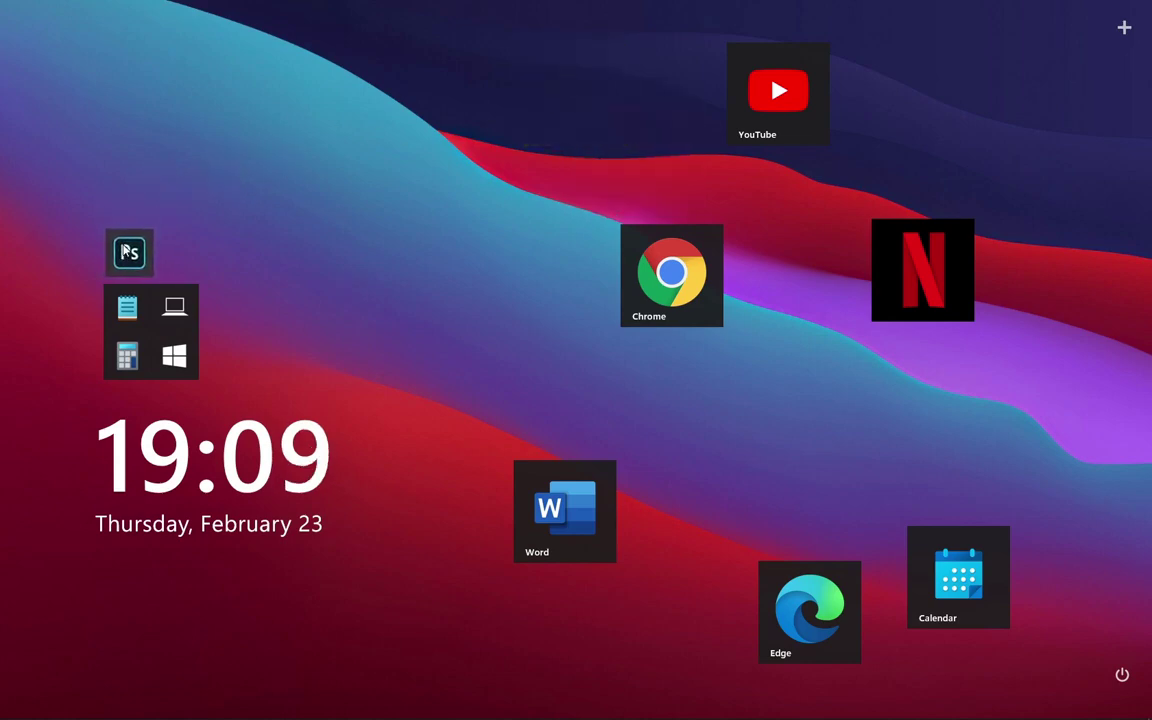
pyautogui.rightClick(571, 501)
pyautogui.click(565, 528)
pyautogui.moveTo(540, 487); pyautogui.dragTo(192, 262)
# Step: Switch the Edge and Calendar tiles to their small version and line them up after the Word tile in the same row
pyautogui.moveTo(809, 605); pyautogui.dragTo(238, 246)
pyautogui.rightClick(380, 314)
pyautogui.click(388, 341)
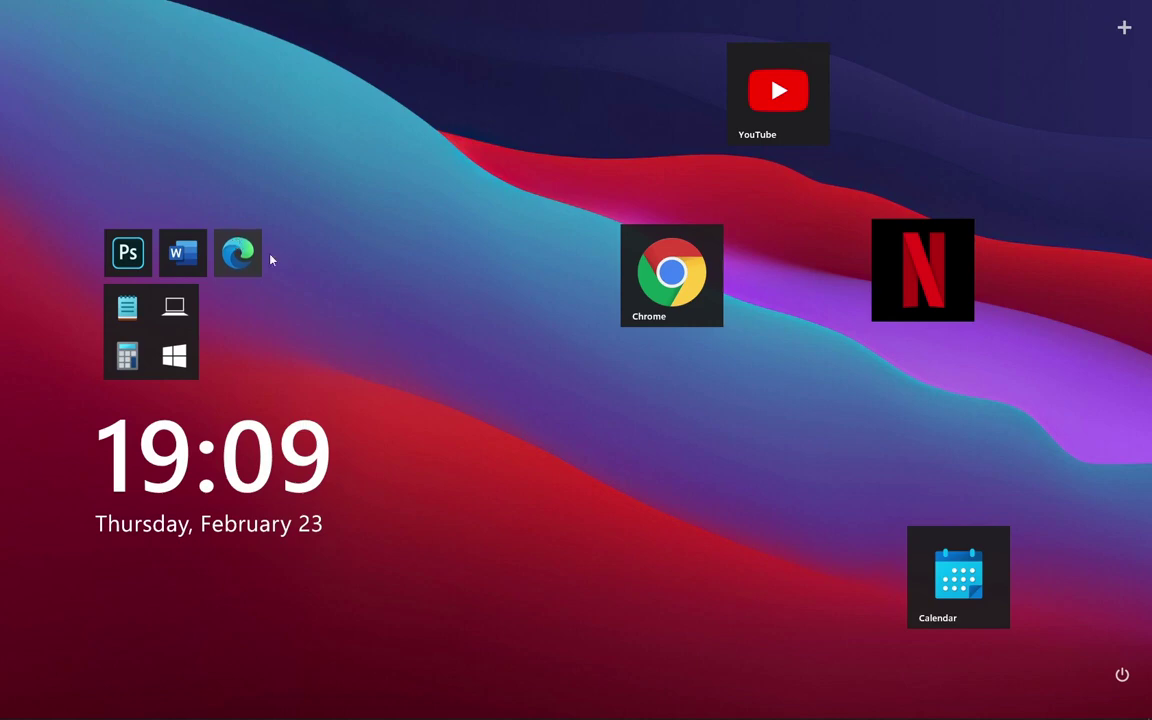
pyautogui.moveTo(869, 548); pyautogui.dragTo(414, 329)
pyautogui.rightClick(414, 329)
pyautogui.click(440, 378)
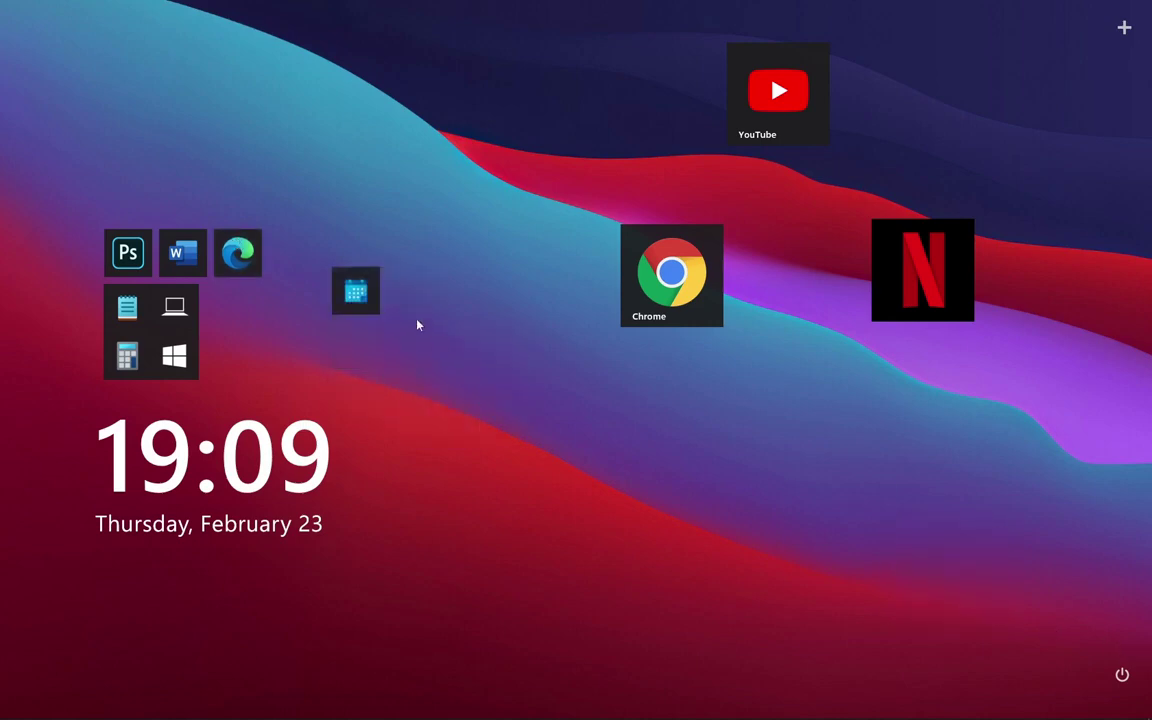
pyautogui.moveTo(360, 298); pyautogui.dragTo(309, 266)
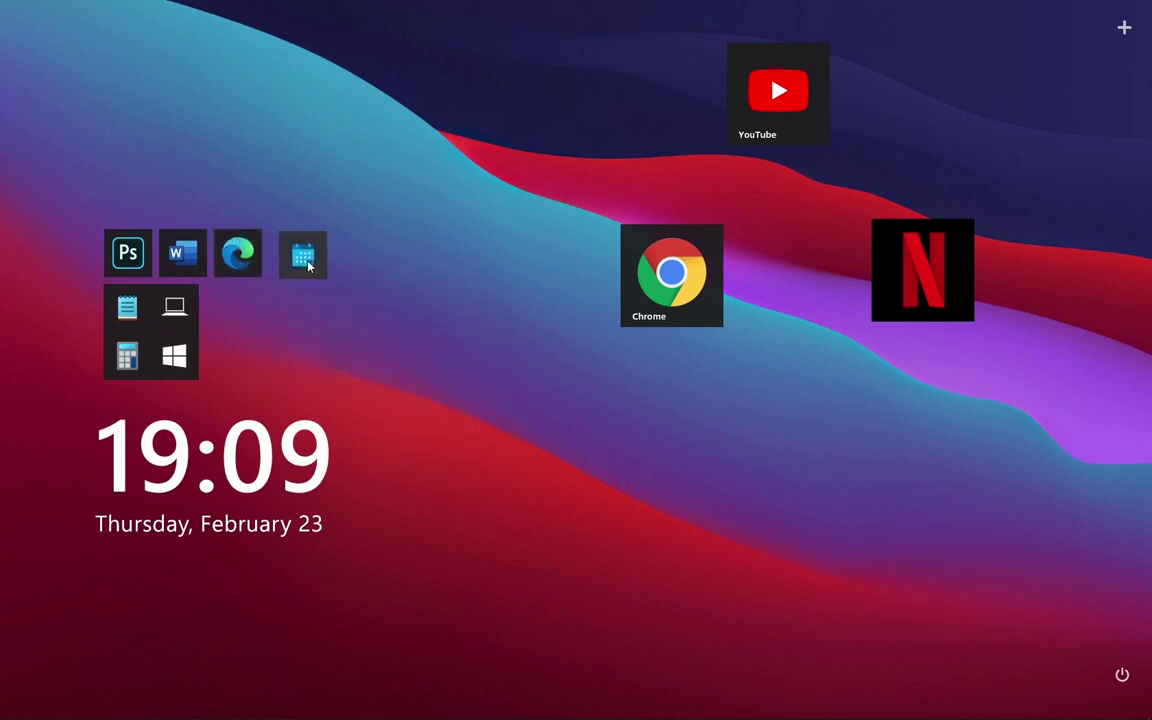
# Step: Add a small version of the Chrome tile to the row's end and place the large Netflix and YouTube tiles beneath the row
pyautogui.rightClick(692, 290)
pyautogui.click(718, 344)
pyautogui.moveTo(656, 271); pyautogui.dragTo(350, 258)
pyautogui.moveTo(937, 300); pyautogui.dragTo(279, 356)
pyautogui.moveTo(777, 126); pyautogui.dragTo(380, 370)
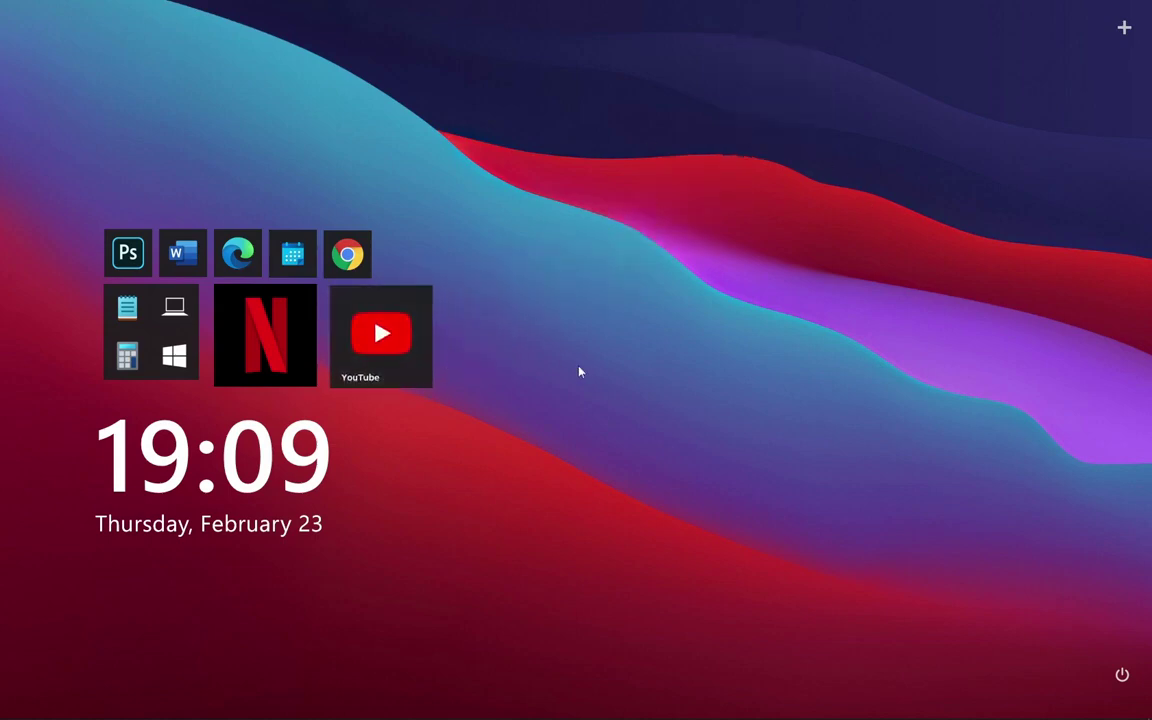